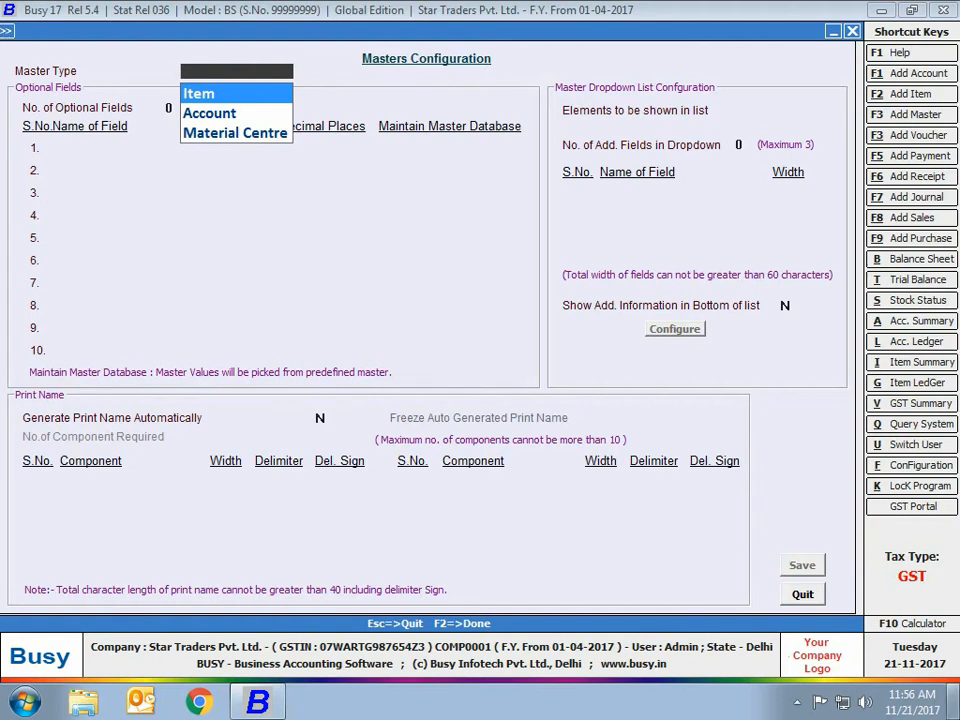
Step: Choose Item as the master type and set the number of optional fields to 2
{"action": "key", "text": "Down"}
{"action": "key", "text": "Down"}
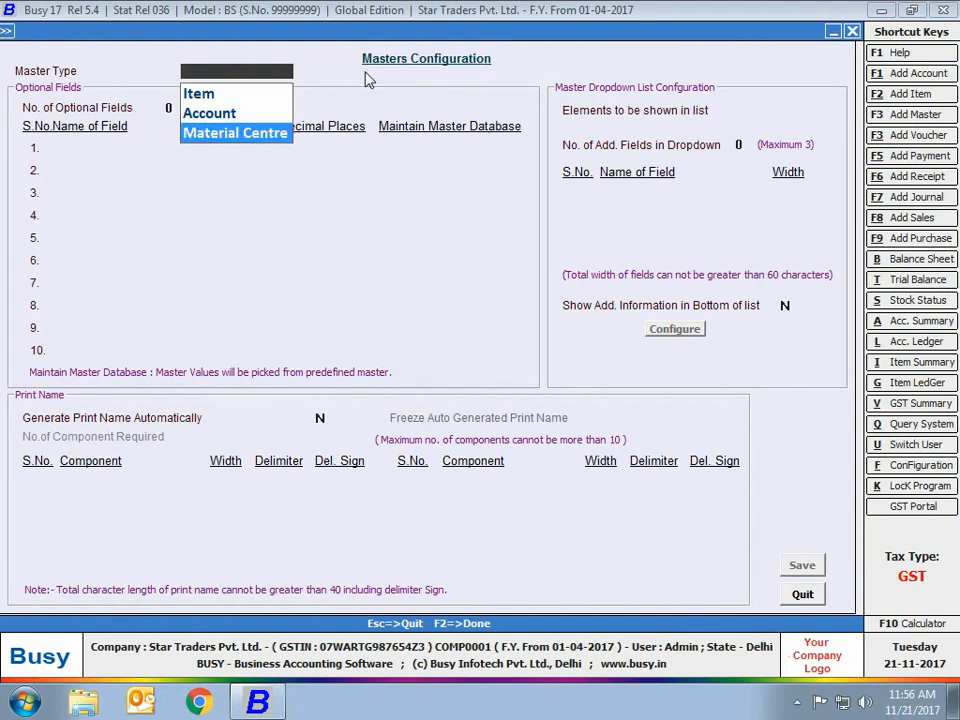
{"action": "key", "text": "Down"}
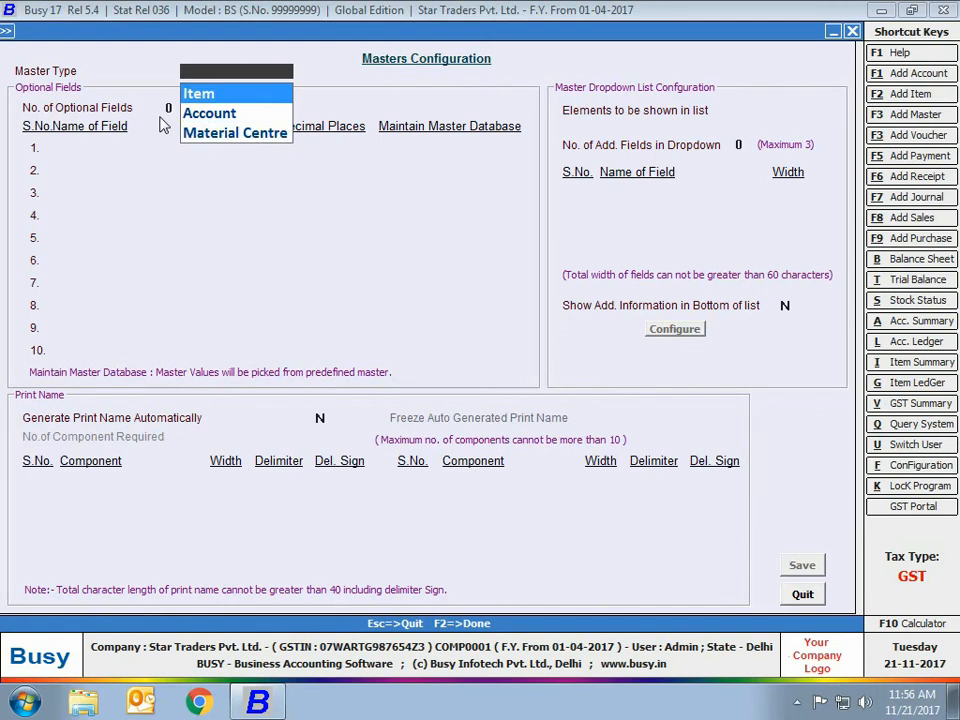
{"action": "key", "text": "Return"}
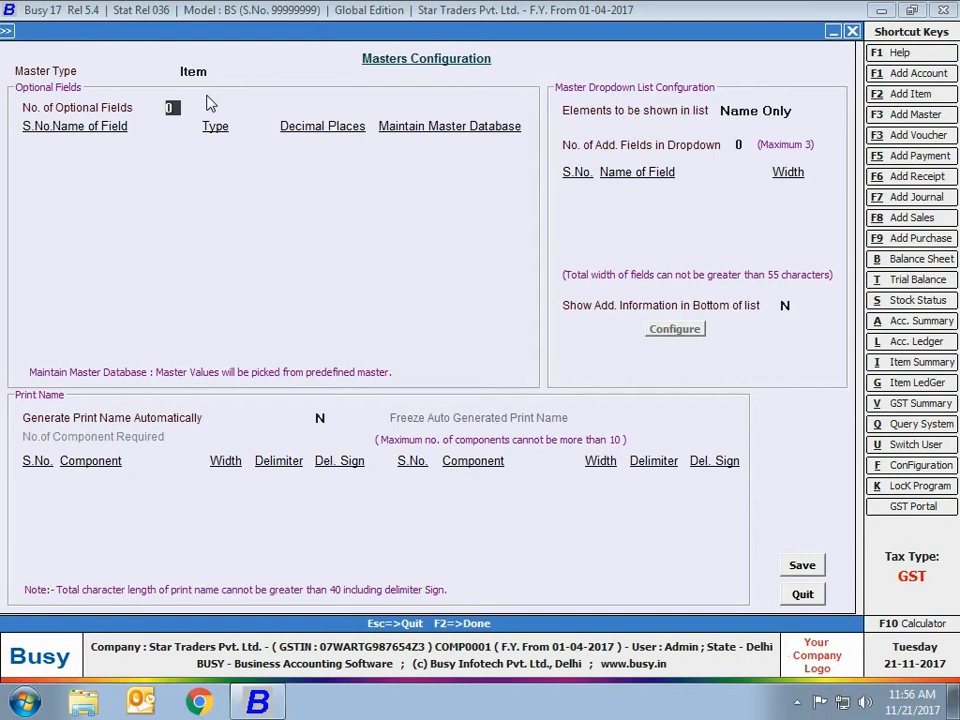
{"action": "type", "text": "2"}
{"action": "key", "text": "Return"}
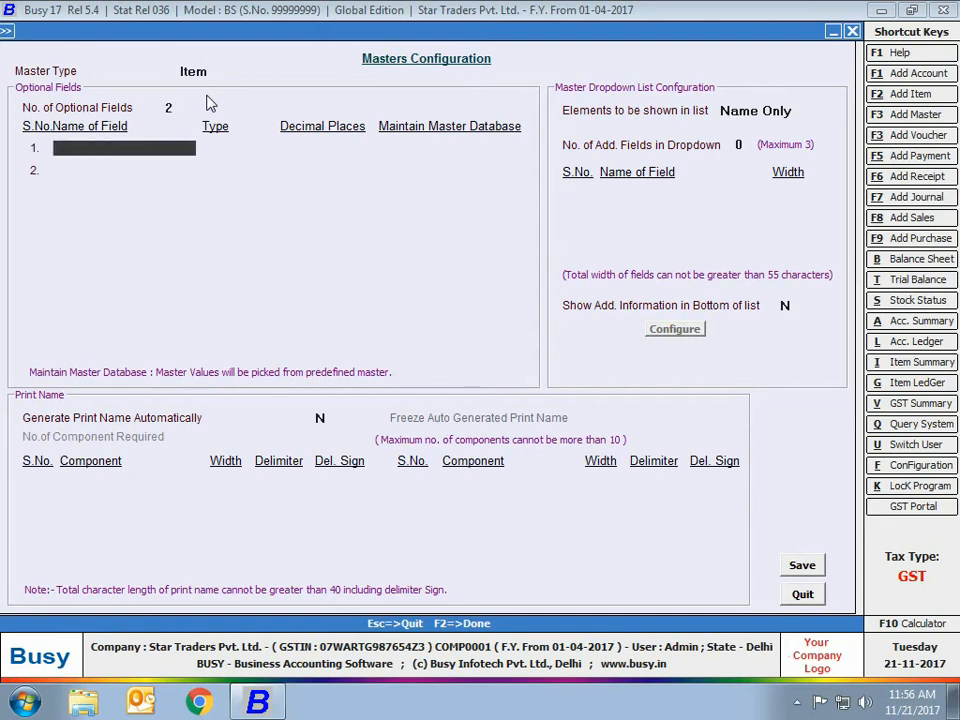
Step: Define the first optional field as Brand, of type Text, with its master database maintained
{"action": "type", "text": "Brand"}
{"action": "key", "text": "Return"}
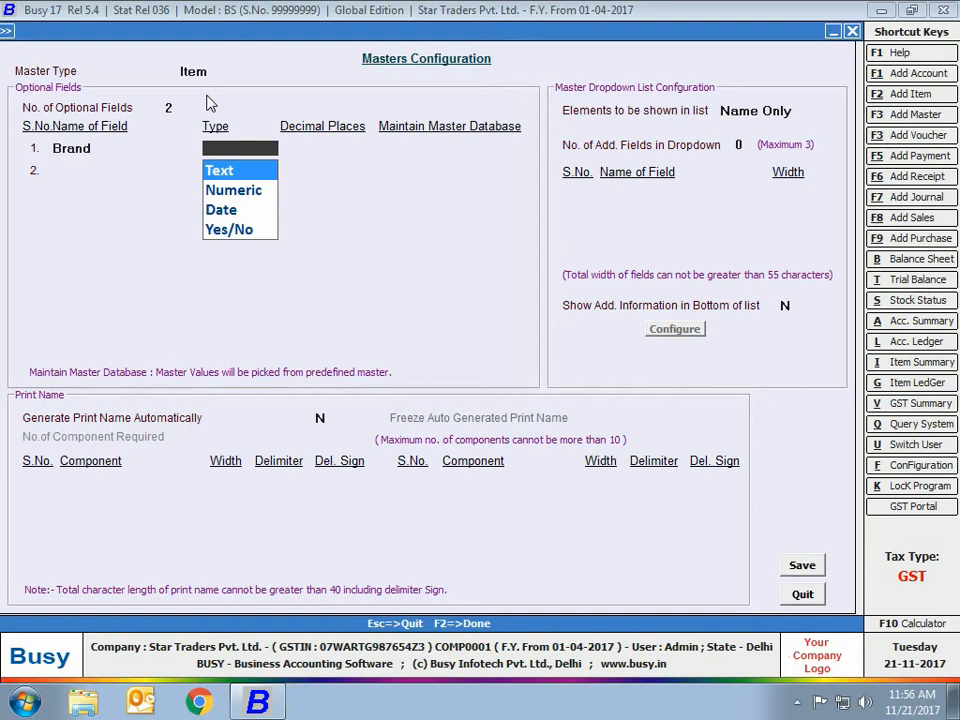
{"action": "key", "text": "Return"}
{"action": "key", "text": "y"}
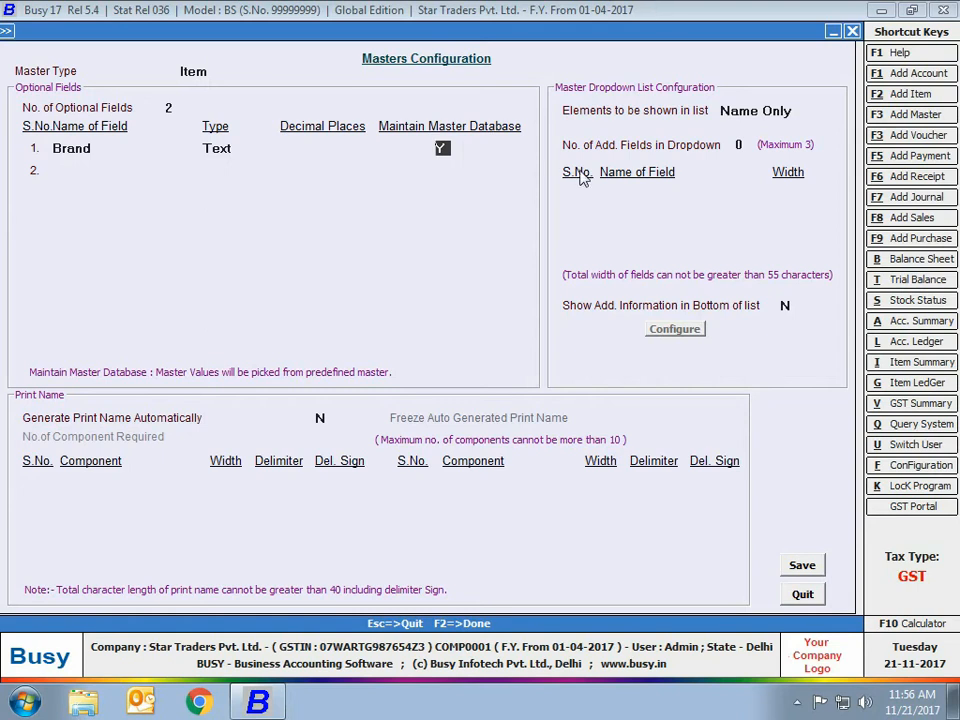
{"action": "key", "text": "Return"}
Step: Define the second optional field as Category, of type Text, with its master database maintained
{"action": "type", "text": "Category"}
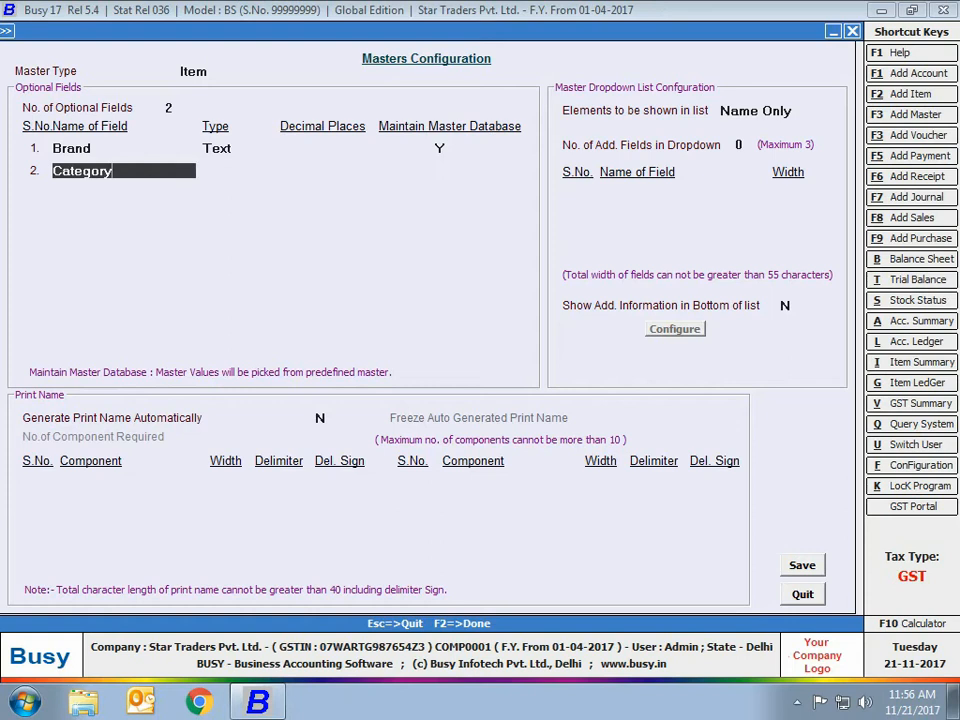
{"action": "key", "text": "Return"}
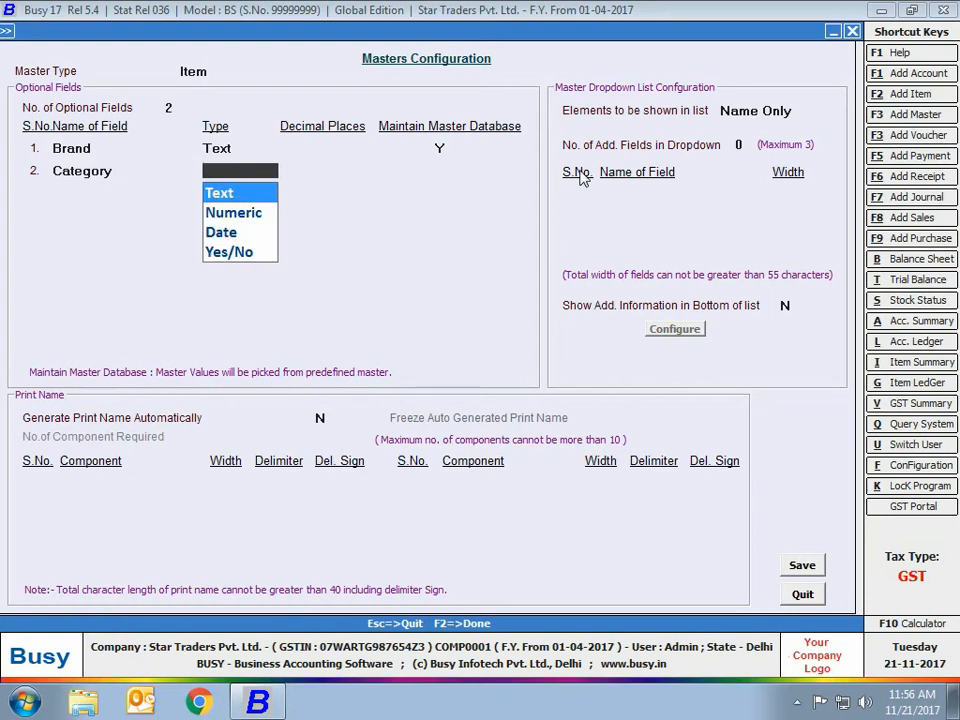
{"action": "key", "text": "Return"}
{"action": "type", "text": "y"}
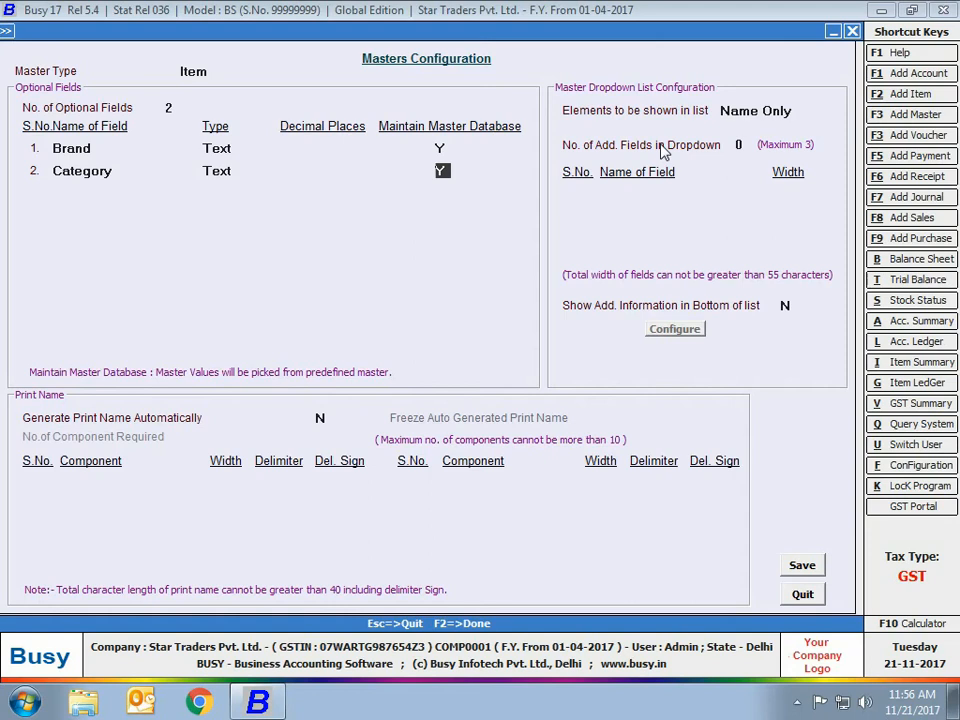
Step: Show Name & Alias in the master dropdown list and set the number of additional dropdown fields to 3
{"action": "left_click", "coordinate": [754, 104]}
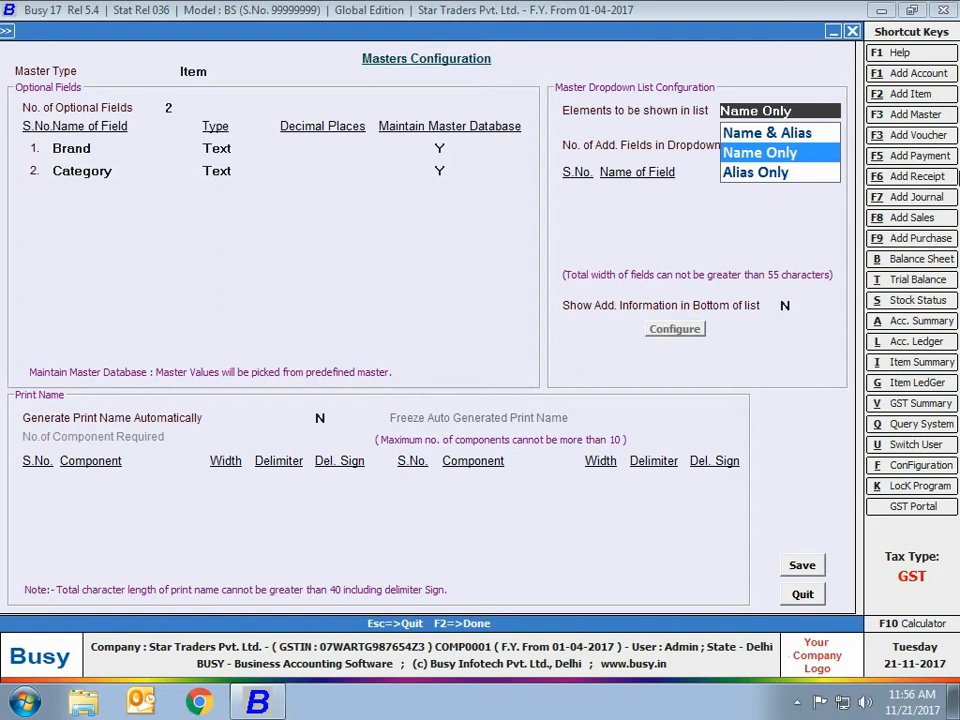
{"action": "key", "text": "Up"}
{"action": "key", "text": "Return"}
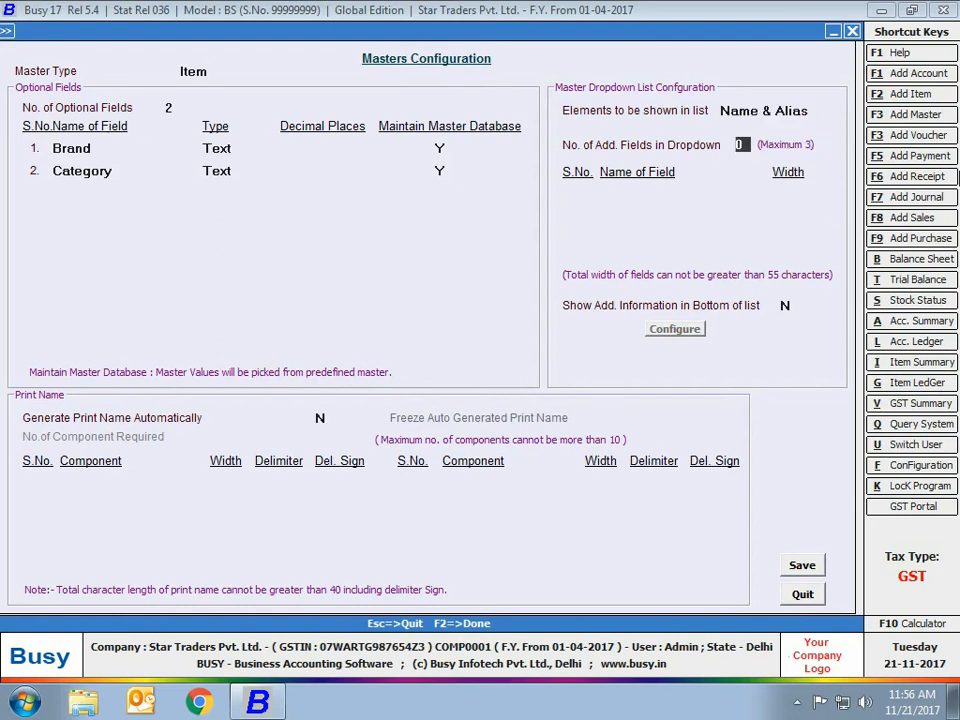
{"action": "type", "text": "3"}
{"action": "key", "text": "Return"}
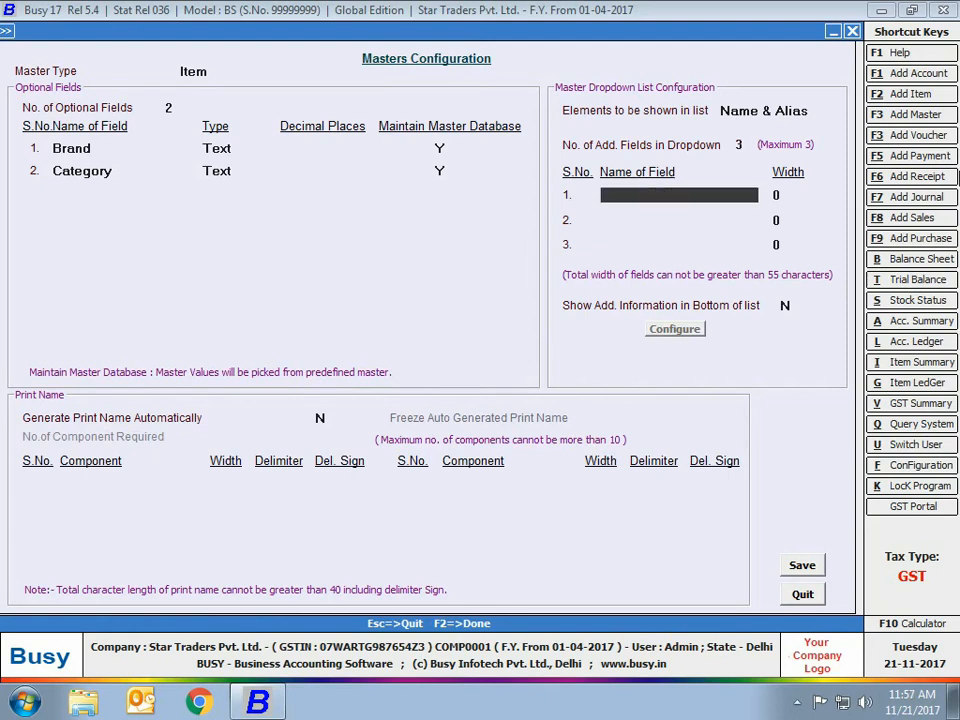
Step: Set the first additional dropdown field to Current Stock with a width of 10
{"action": "key", "text": "Down"}
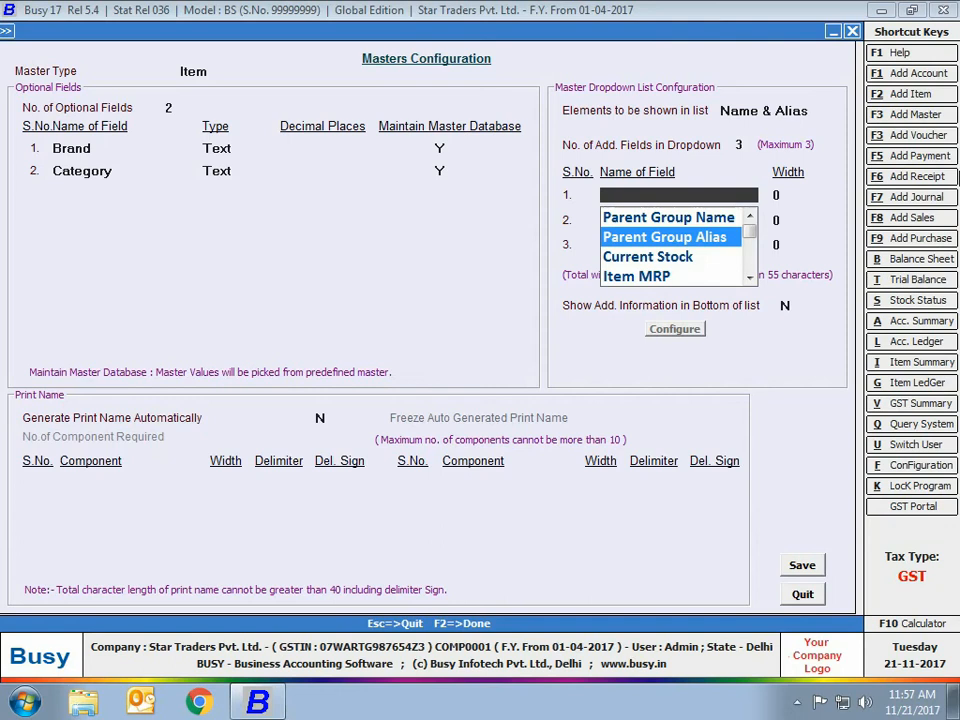
{"action": "key", "text": "Down"}
{"action": "key", "text": "Return"}
{"action": "type", "text": "12"}
{"action": "key", "text": "BackSpace"}
{"action": "type", "text": "0"}
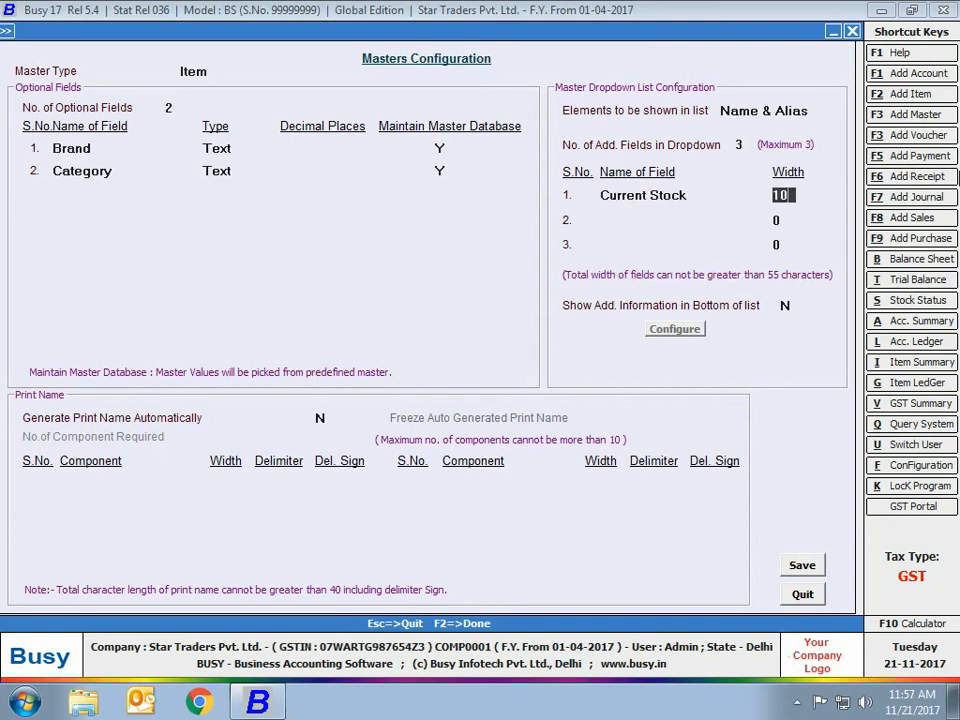
{"action": "key", "text": "Return"}
Step: Set the second additional dropdown field to Item MRP with a width of 10
{"action": "key", "text": "Down"}
{"action": "key", "text": "Down"}
{"action": "key", "text": "Down"}
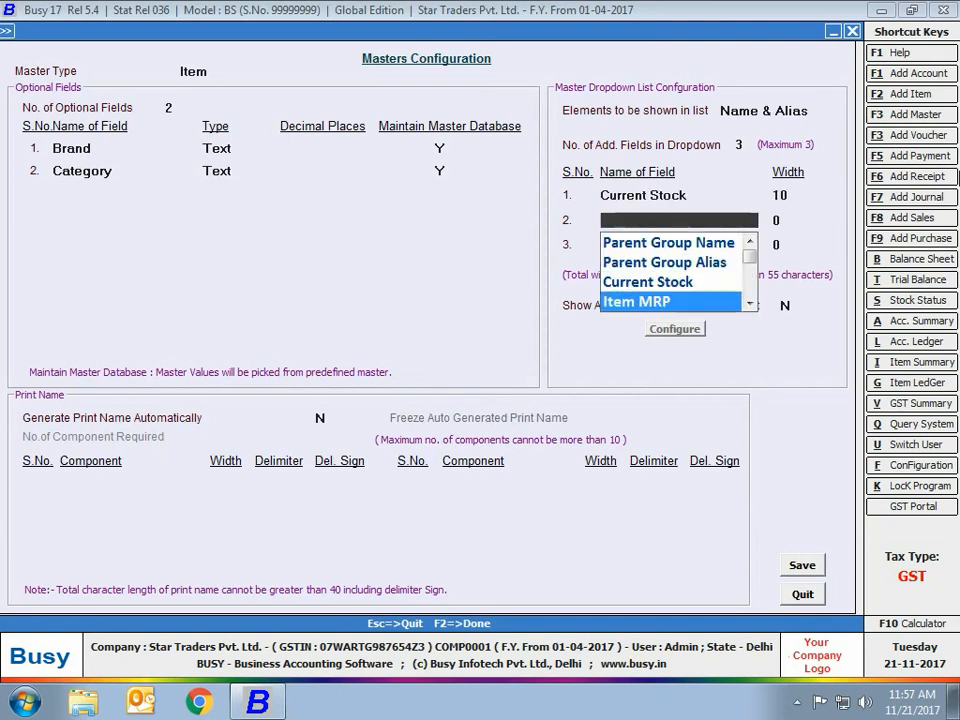
{"action": "key", "text": "Down"}
{"action": "key", "text": "Up"}
{"action": "key", "text": "Return"}
{"action": "type", "text": "10"}
{"action": "key", "text": "Return"}
Step: Set the third additional dropdown field to Optional Field1 with a width of 10
{"action": "type", "text": "opt"}
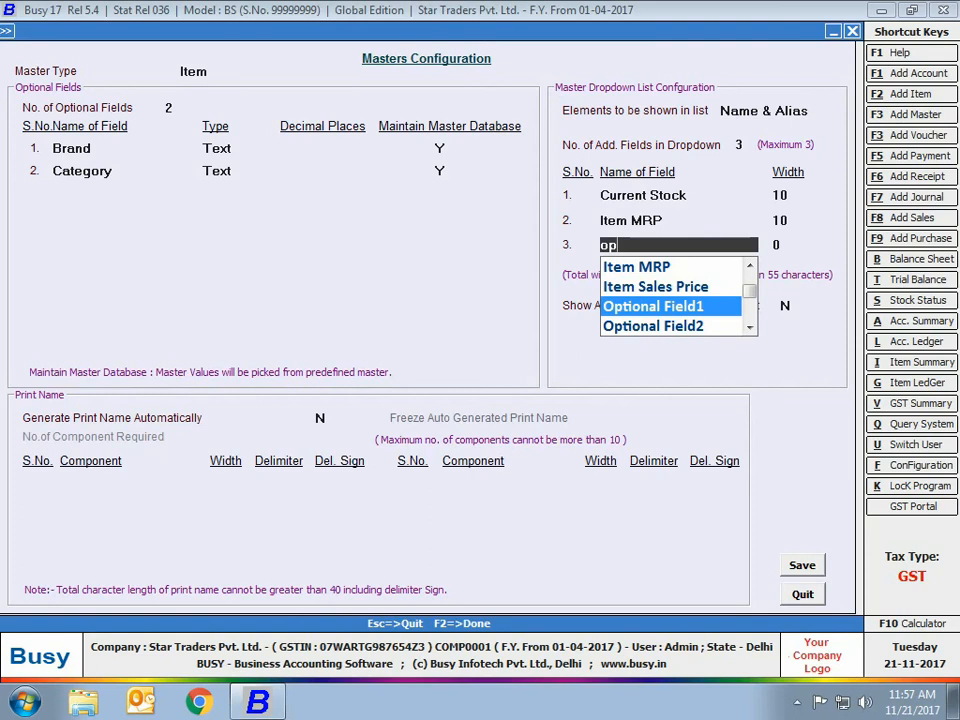
{"action": "key", "text": "Return"}
{"action": "type", "text": "10"}
{"action": "key", "text": "Return"}
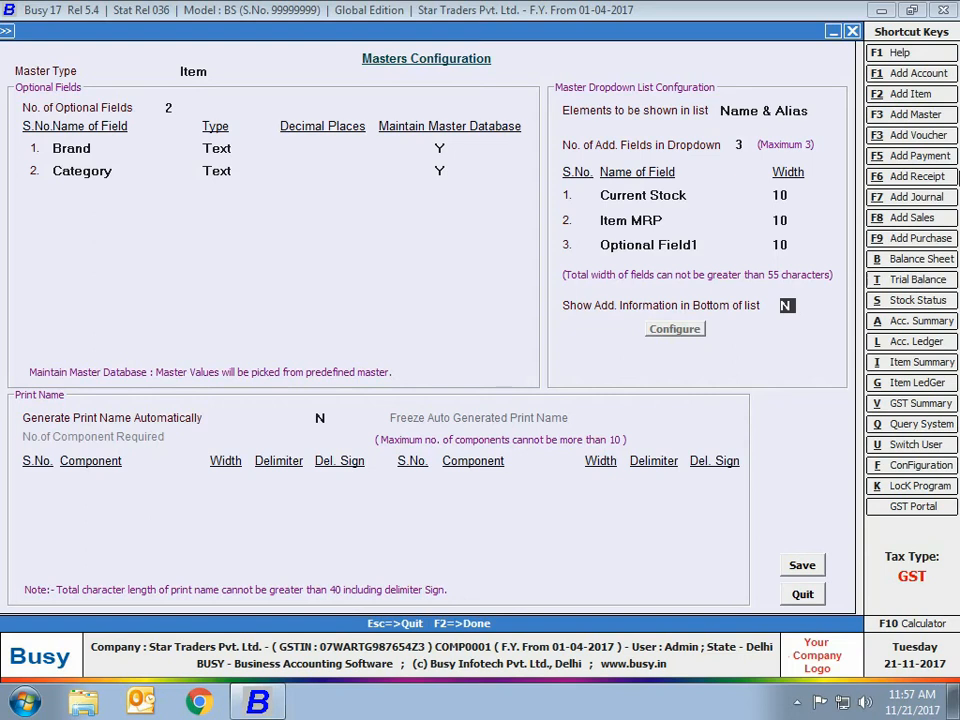
Step: Enable additional information at the bottom of the item list, and review its layout and the available fields
{"action": "type", "text": "Y"}
{"action": "left_click", "coordinate": [678, 329]}
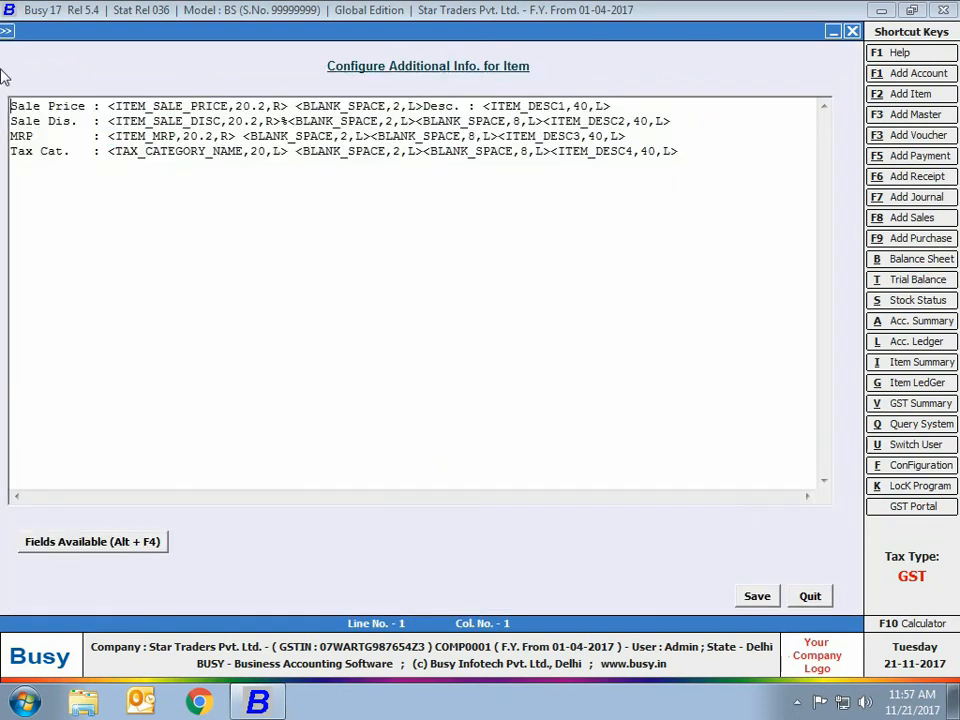
{"action": "left_click", "coordinate": [32, 135]}
{"action": "left_click", "coordinate": [50, 120]}
{"action": "left_click", "coordinate": [50, 136]}
{"action": "left_click", "coordinate": [86, 150]}
{"action": "left_click", "coordinate": [131, 538]}
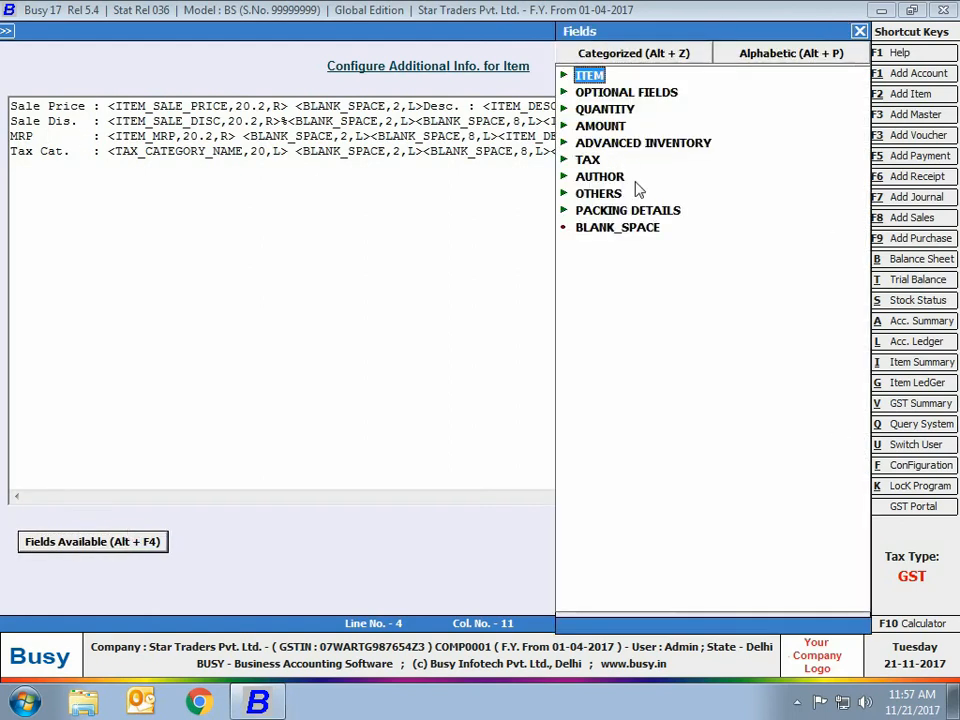
{"action": "key", "text": "Escape"}
{"action": "key", "text": "Escape"}
{"action": "key", "text": "Return"}
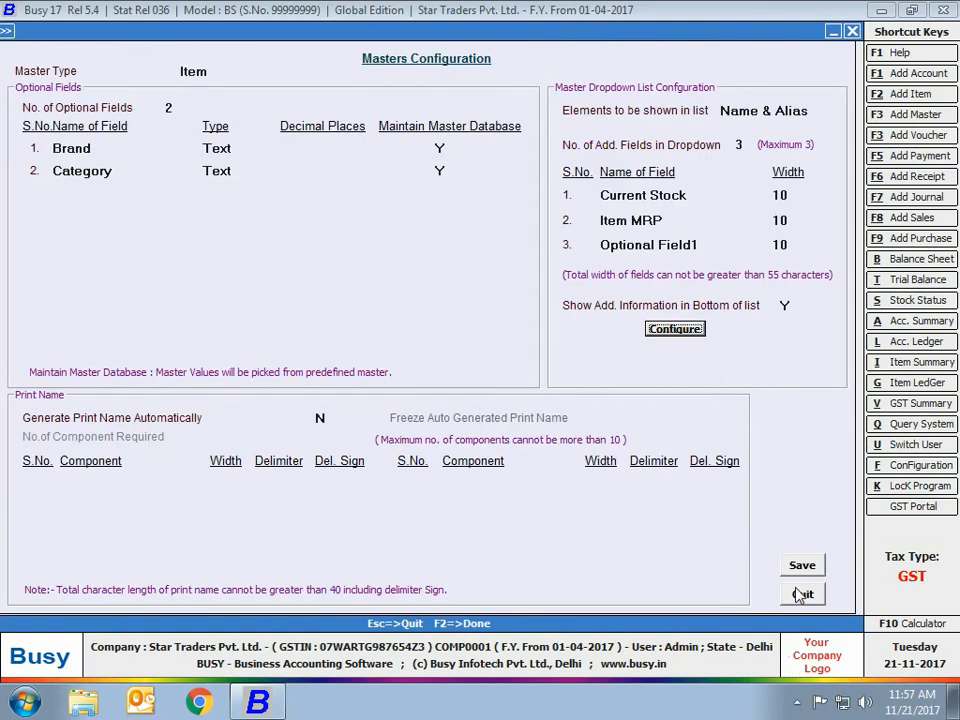
Step: Enable automatic print name generation for items and set the number of components required to 2
{"action": "left_click", "coordinate": [320, 418]}
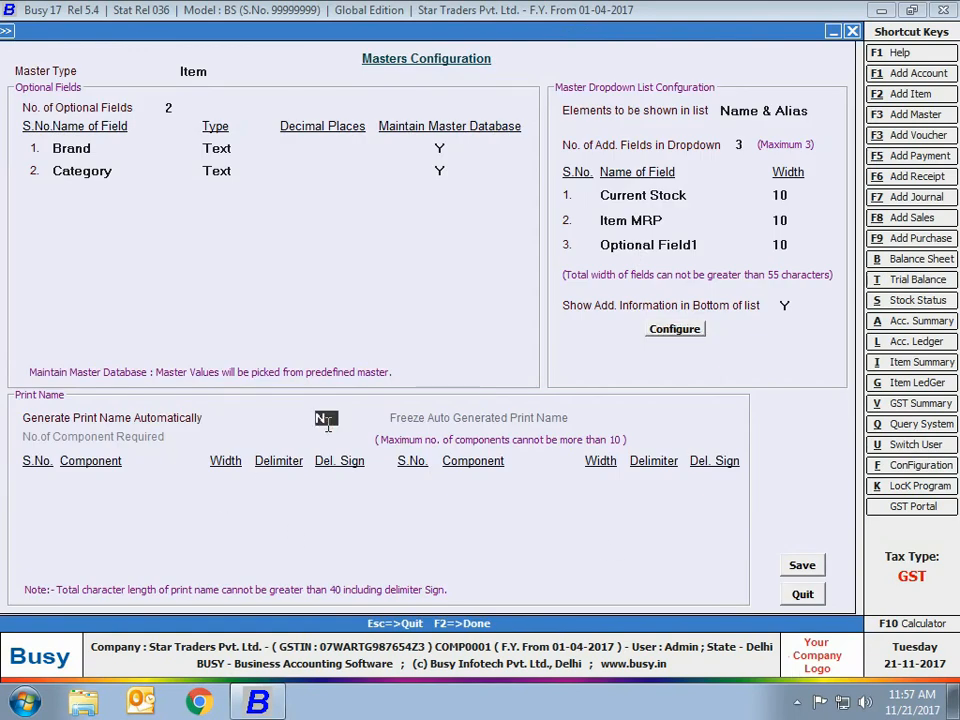
{"action": "type", "text": "Y"}
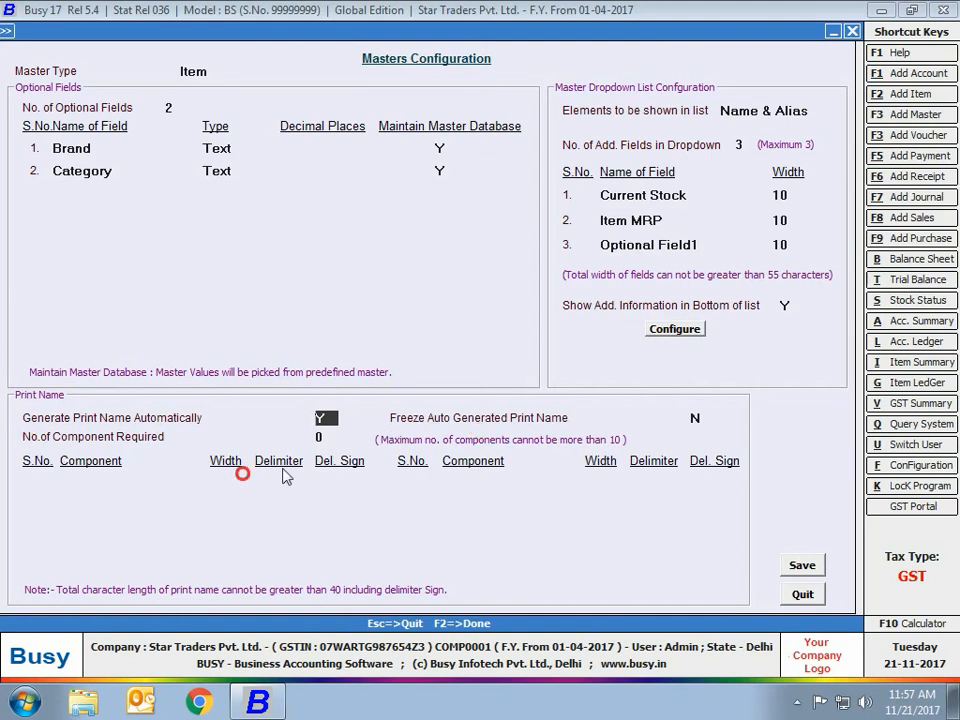
{"action": "left_click", "coordinate": [328, 437]}
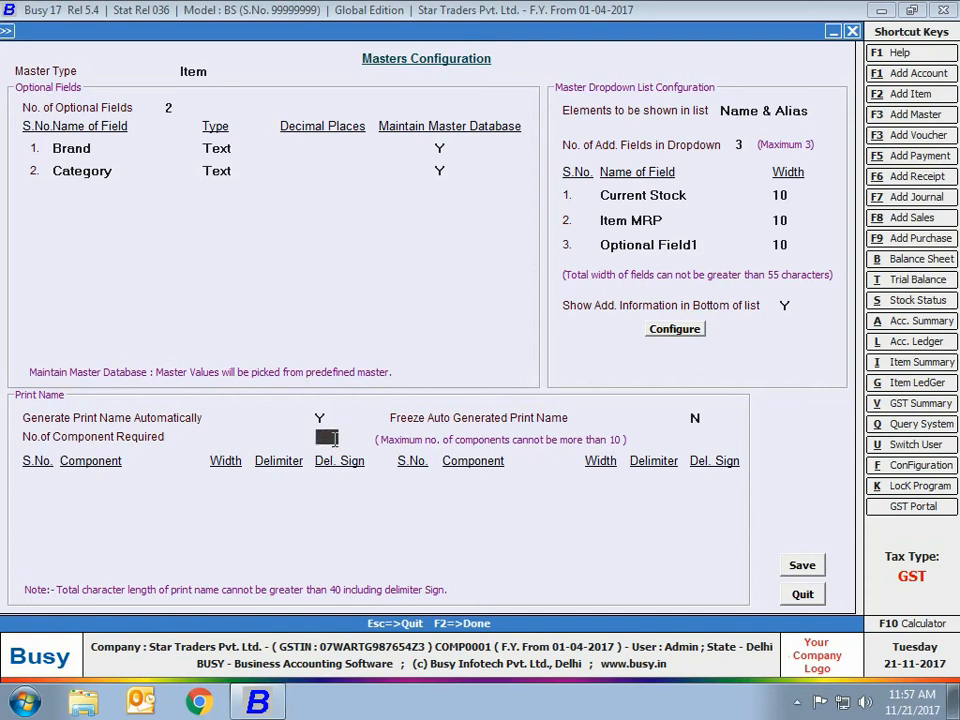
{"action": "type", "text": "2"}
{"action": "key", "text": "Return"}
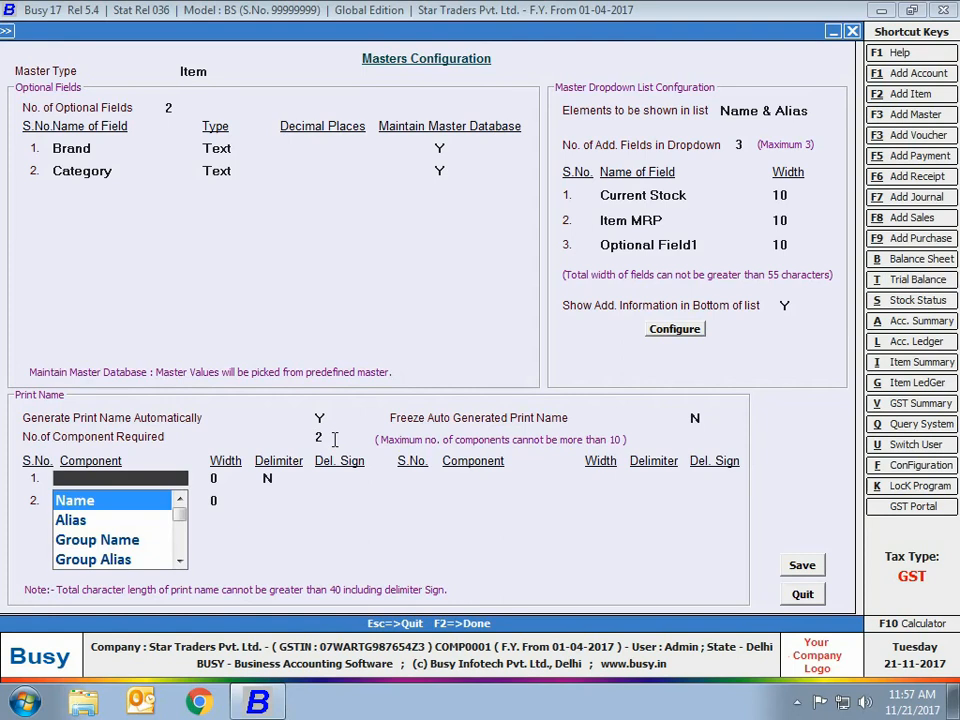
Step: Set the first print name component to Group Name with width 4 and a hyphen as delimiter
{"action": "key", "text": "Down"}
{"action": "key", "text": "Down"}
{"action": "key", "text": "Return"}
{"action": "type", "text": "4"}
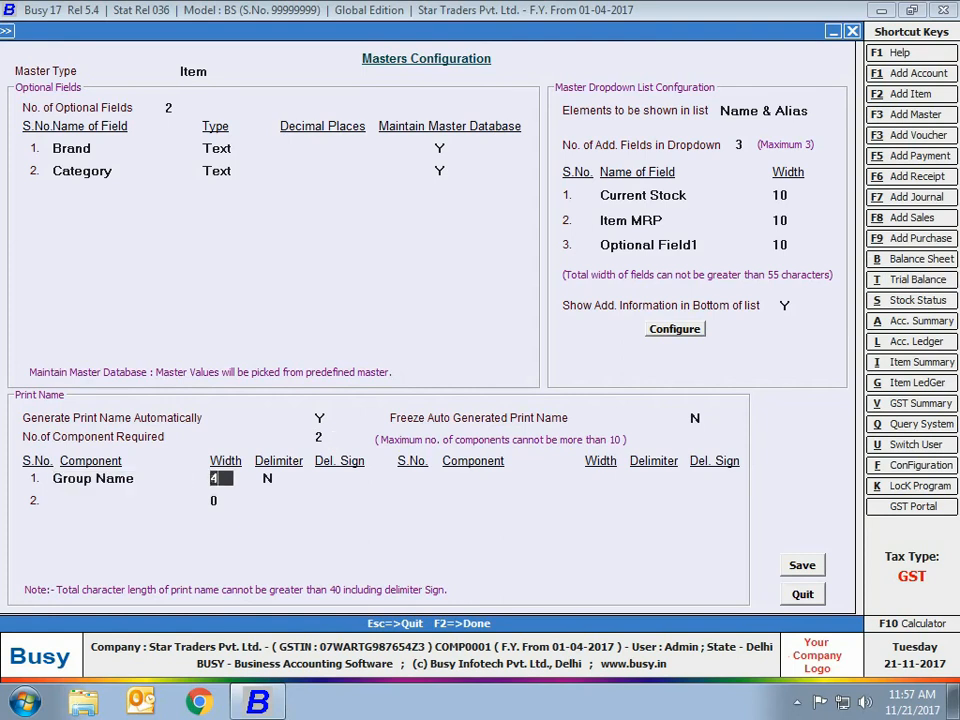
{"action": "key", "text": "Return"}
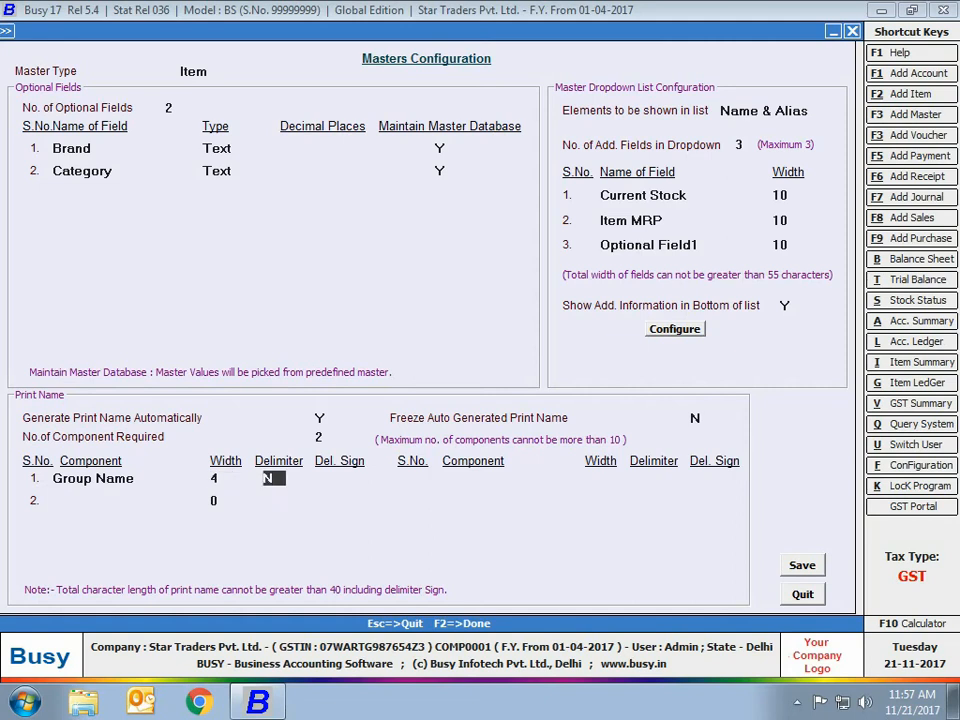
{"action": "type", "text": "Y"}
{"action": "key", "text": "Return"}
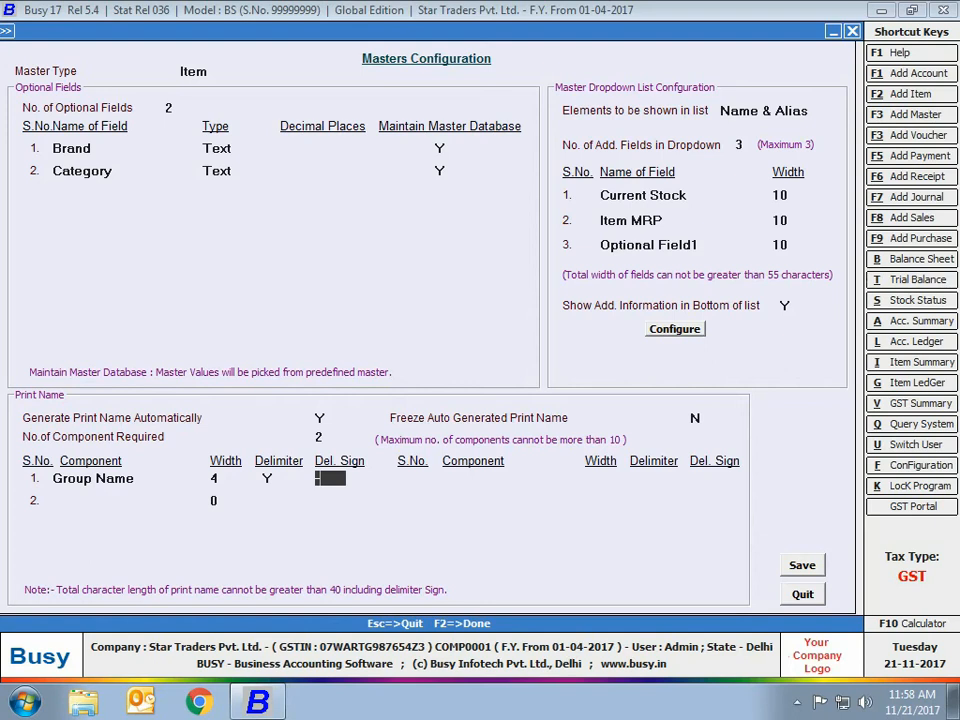
{"action": "type", "text": "-"}
{"action": "key", "text": "Return"}
Step: Set the second print name component to Optional Field 2 with a width of 4
{"action": "key", "text": "Down"}
{"action": "key", "text": "Down"}
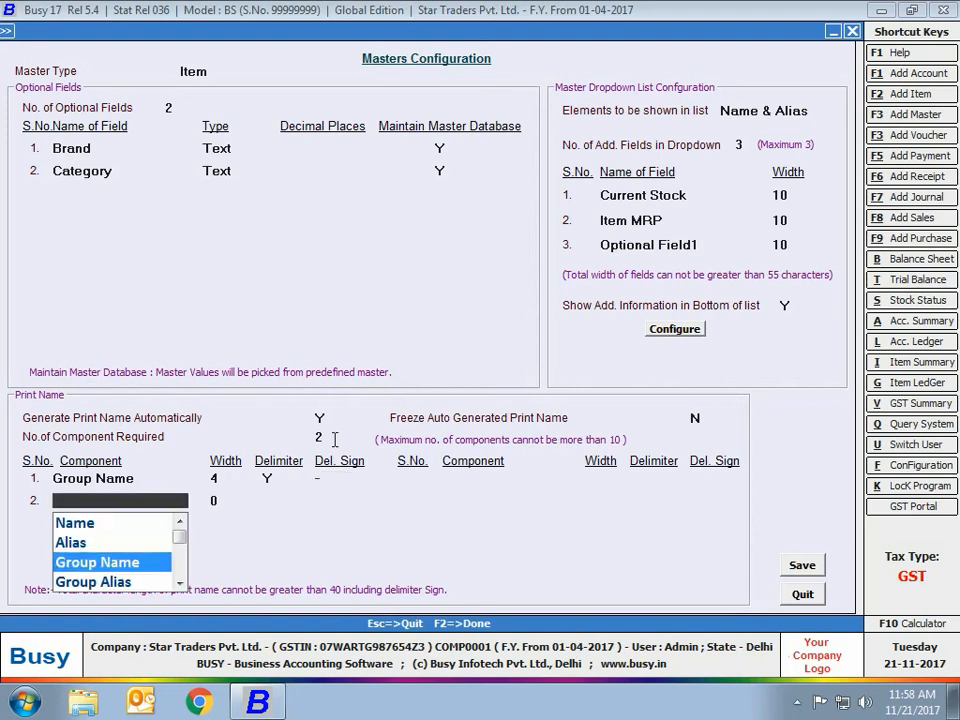
{"action": "key", "text": "Down"}
{"action": "key", "text": "Down"}
{"action": "key", "text": "Down"}
{"action": "key", "text": "Return"}
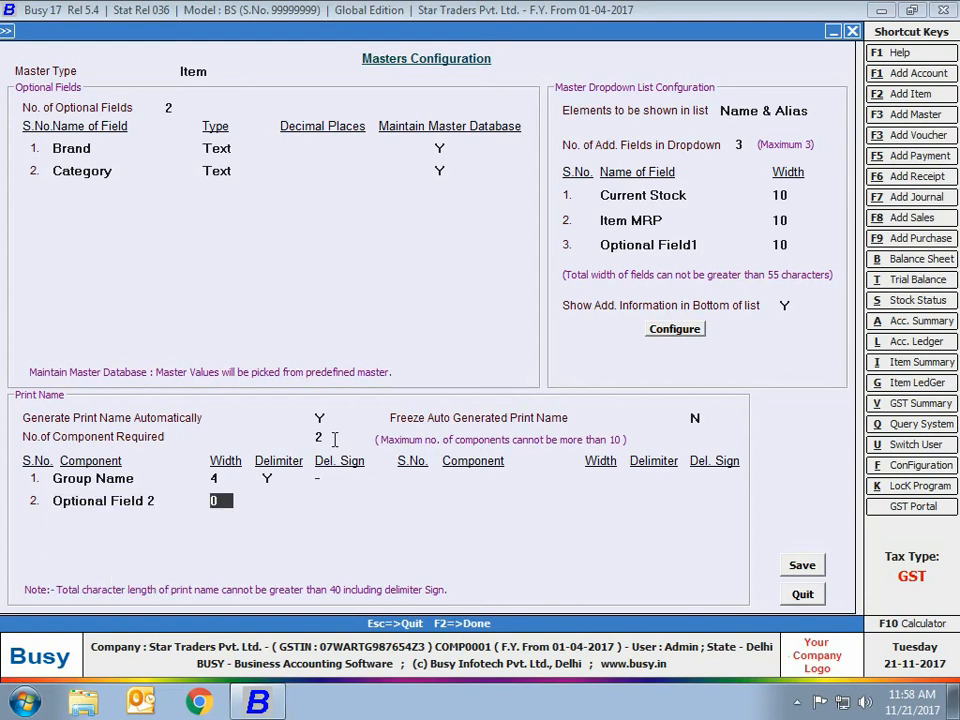
{"action": "type", "text": "4"}
{"action": "key", "text": "Return"}
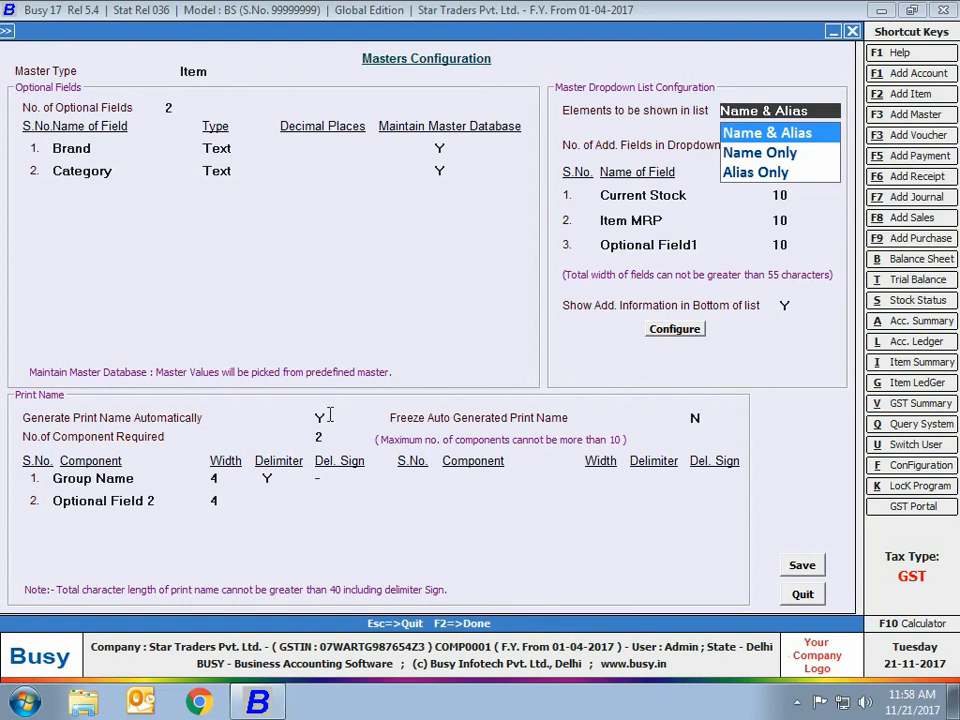
Step: Turn off automatic print name generation for items
{"action": "left_click", "coordinate": [320, 417]}
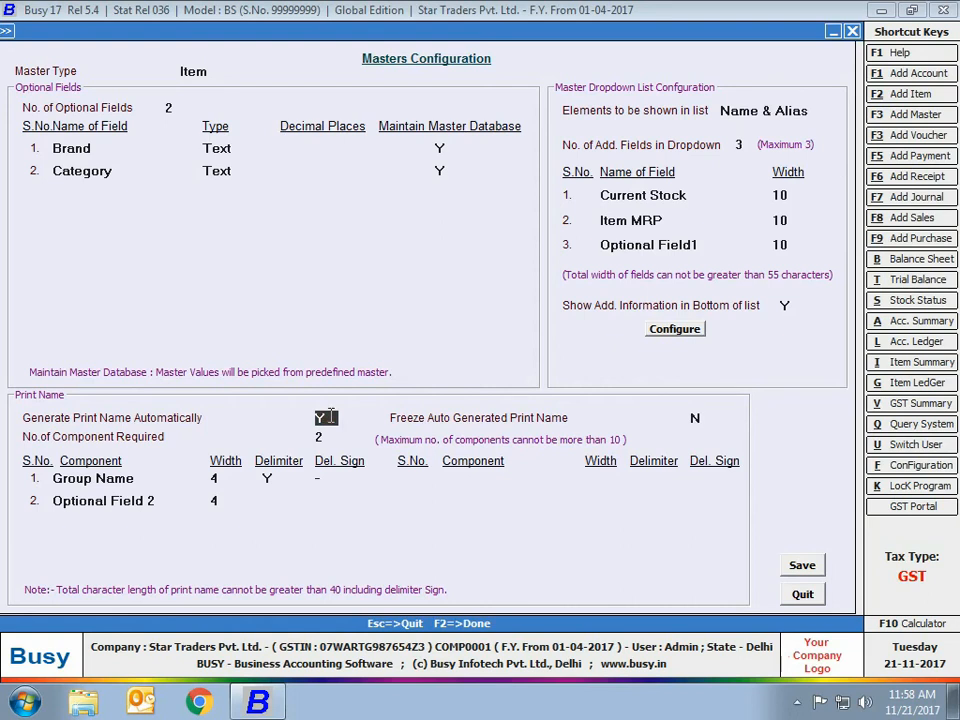
{"action": "type", "text": "N"}
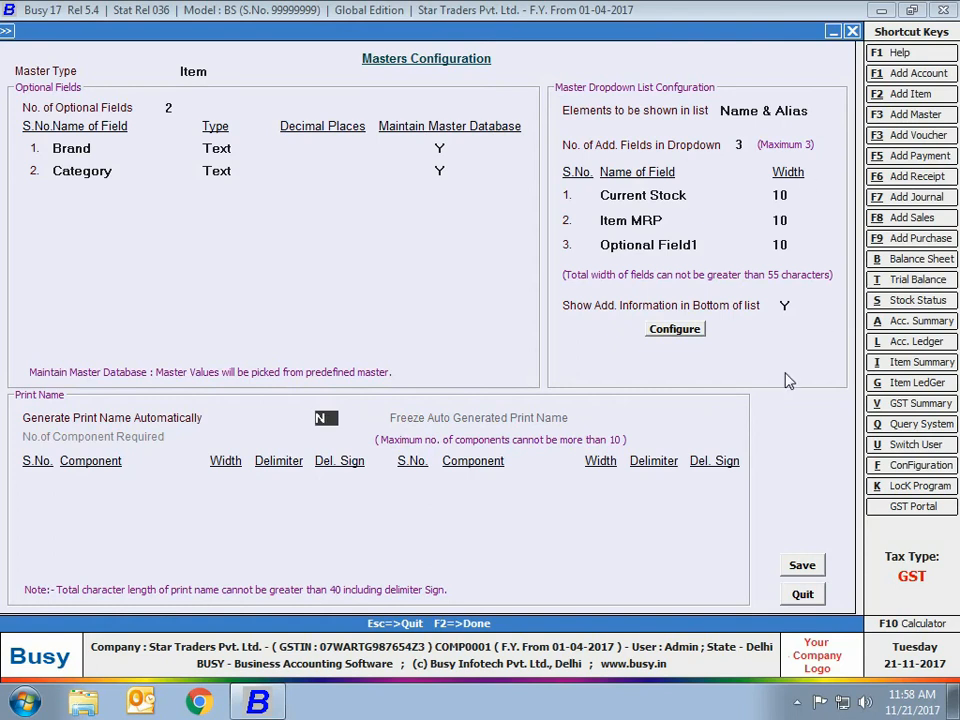
Step: Save the item master configuration and regenerate the master help files
{"action": "left_click", "coordinate": [806, 567]}
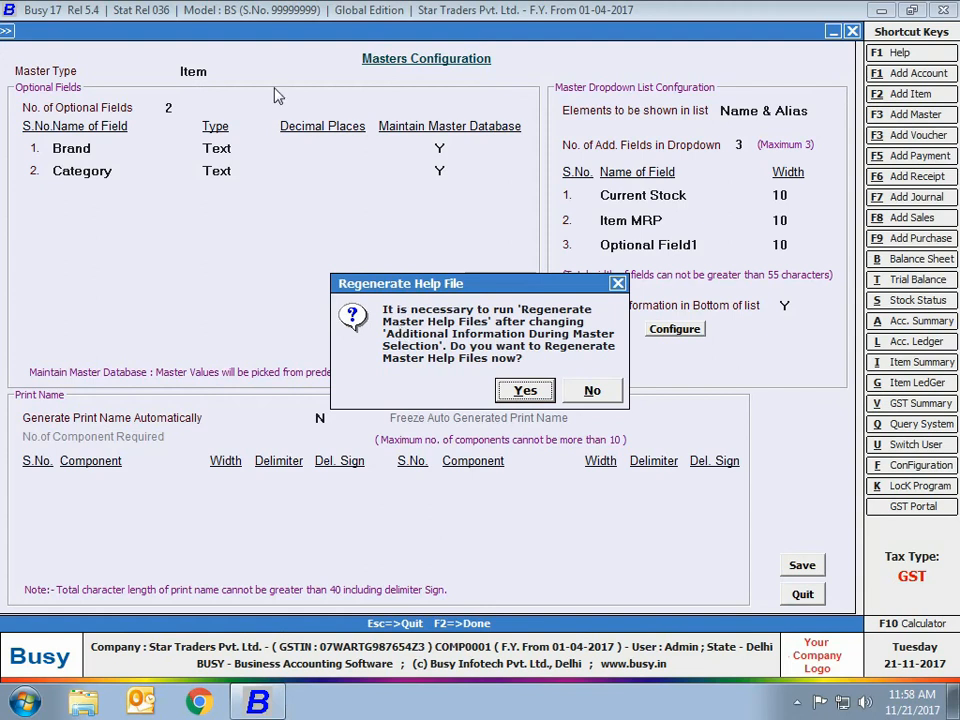
{"action": "left_click", "coordinate": [527, 390]}
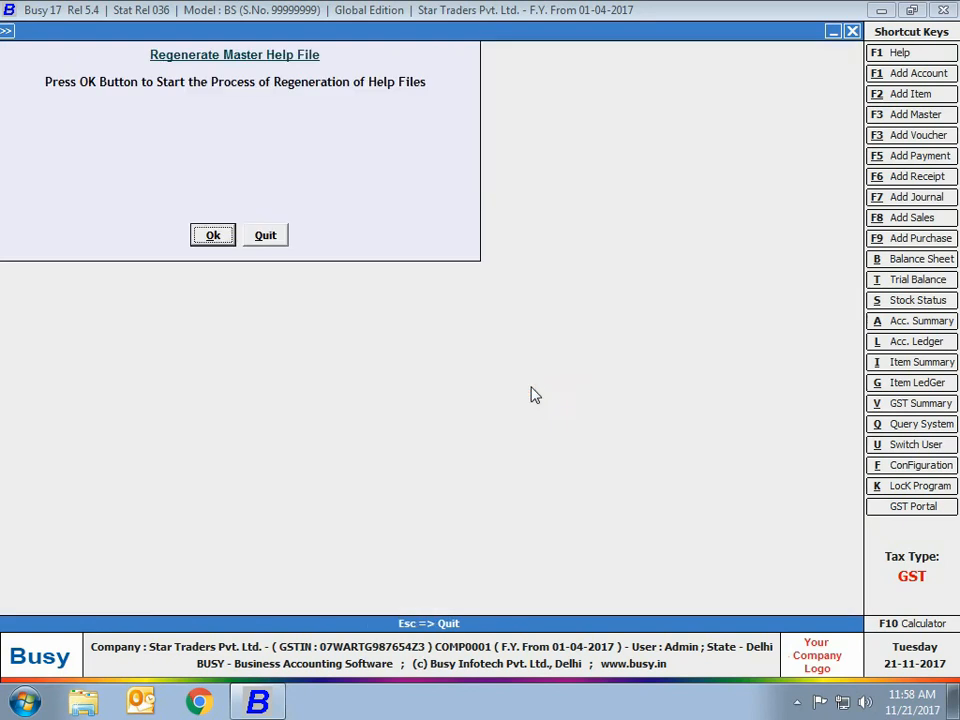
{"action": "left_click", "coordinate": [207, 237]}
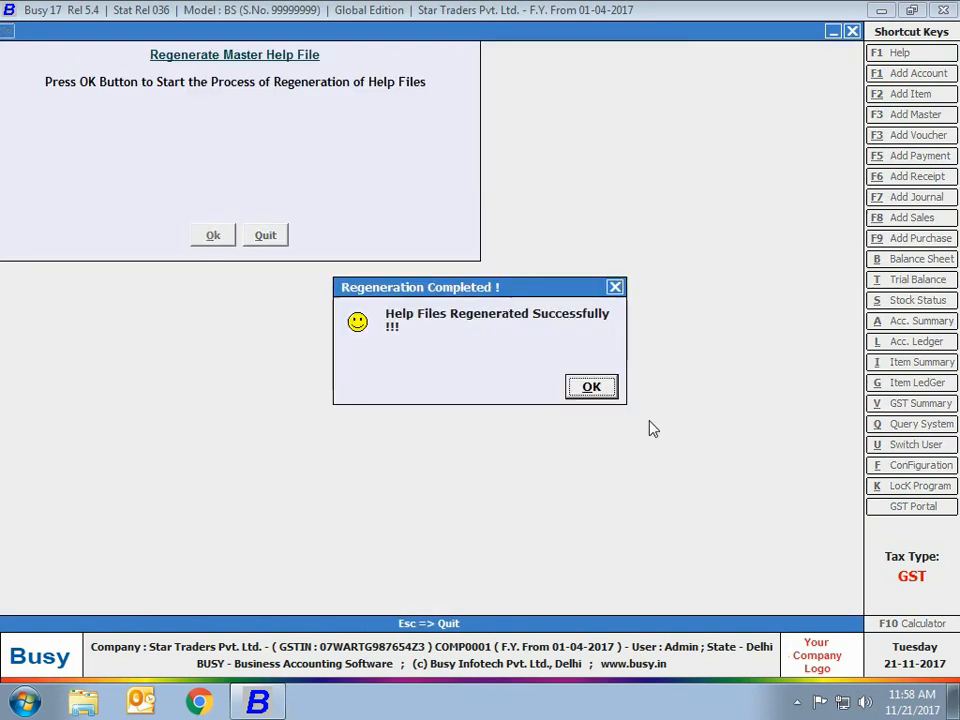
Step: Acknowledge the completed help file regeneration and leave the masters configuration
{"action": "left_click", "coordinate": [591, 388]}
{"action": "key", "text": "Escape"}
{"action": "key", "text": "Escape"}
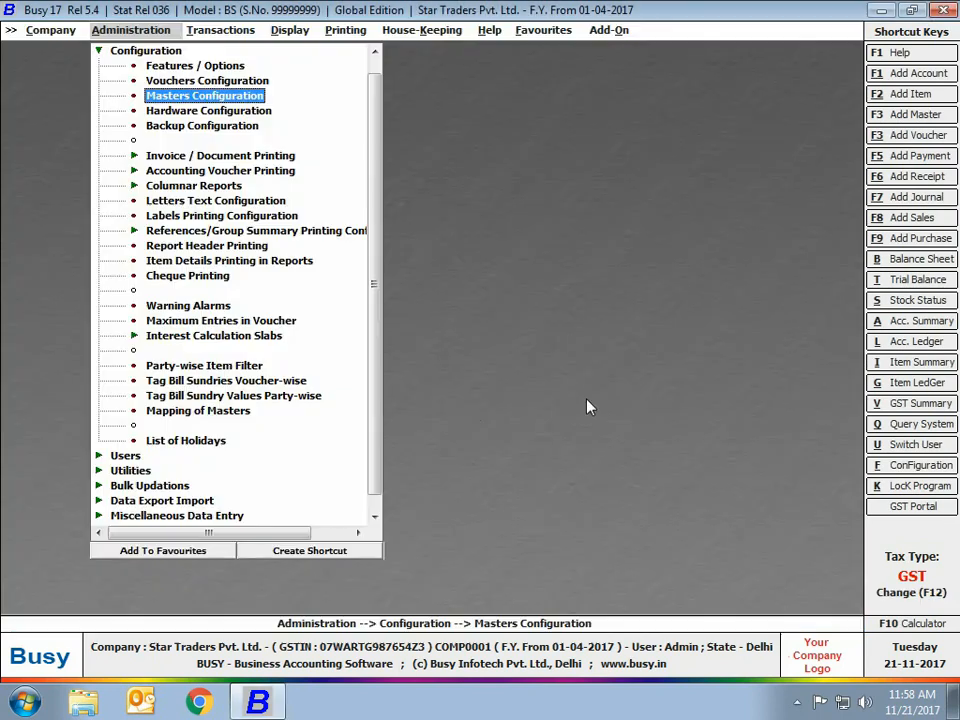
{"action": "key", "text": "Escape"}
Step: Start a new item master and name it Refrigerator 265 Litre
{"action": "left_click", "coordinate": [133, 49]}
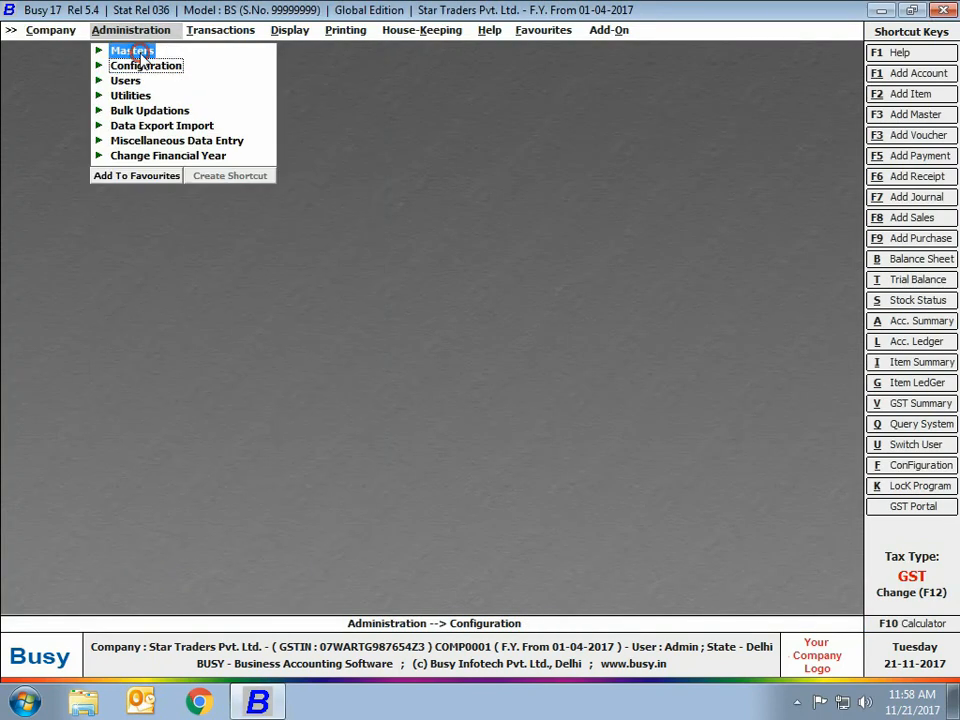
{"action": "left_click", "coordinate": [158, 124]}
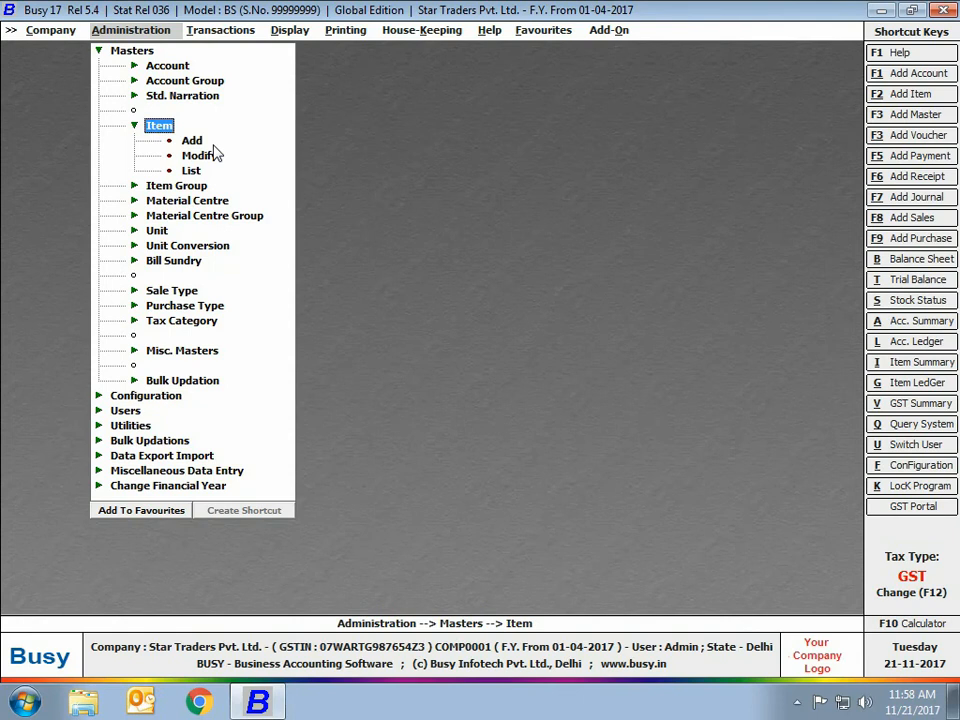
{"action": "left_click", "coordinate": [192, 141]}
{"action": "type", "text": "Refrige"}
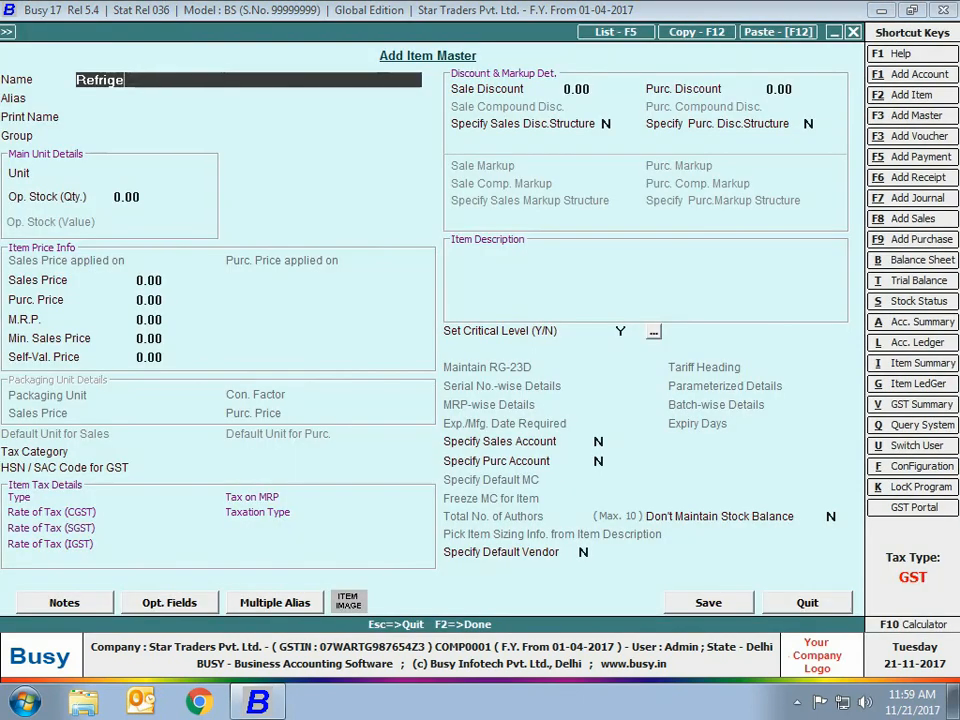
{"action": "type", "text": "rator 265 Litre"}
{"action": "key", "text": "Return"}
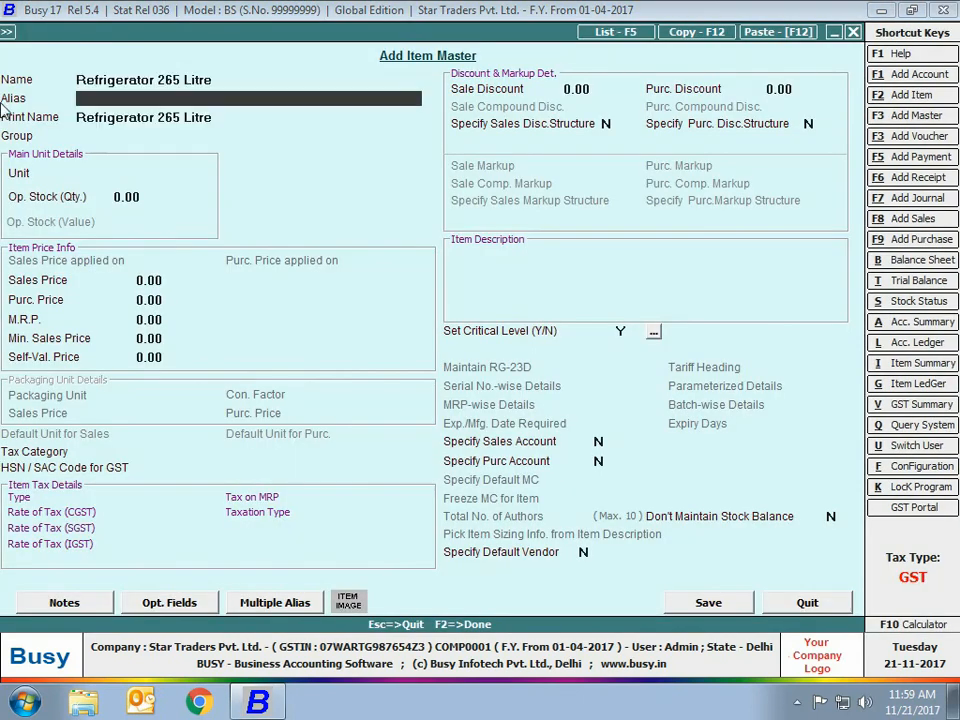
Step: Leave the alias empty, keep the print name and assign the item to the Refrigerators group
{"action": "key", "text": "Return"}
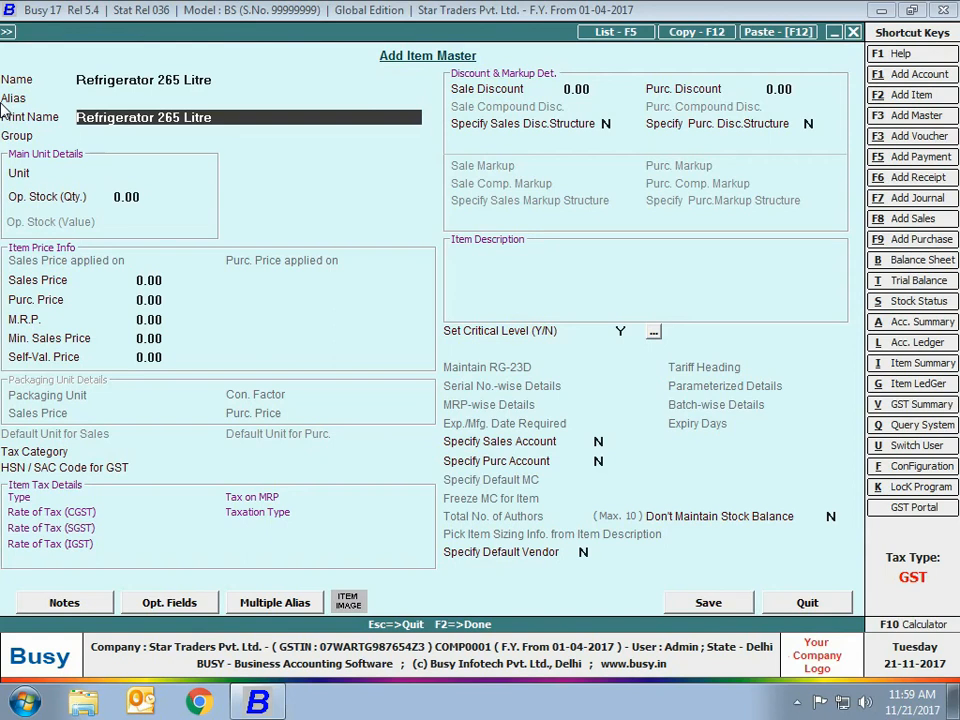
{"action": "key", "text": "Return"}
{"action": "key", "text": "Return"}
{"action": "key", "text": "Down"}
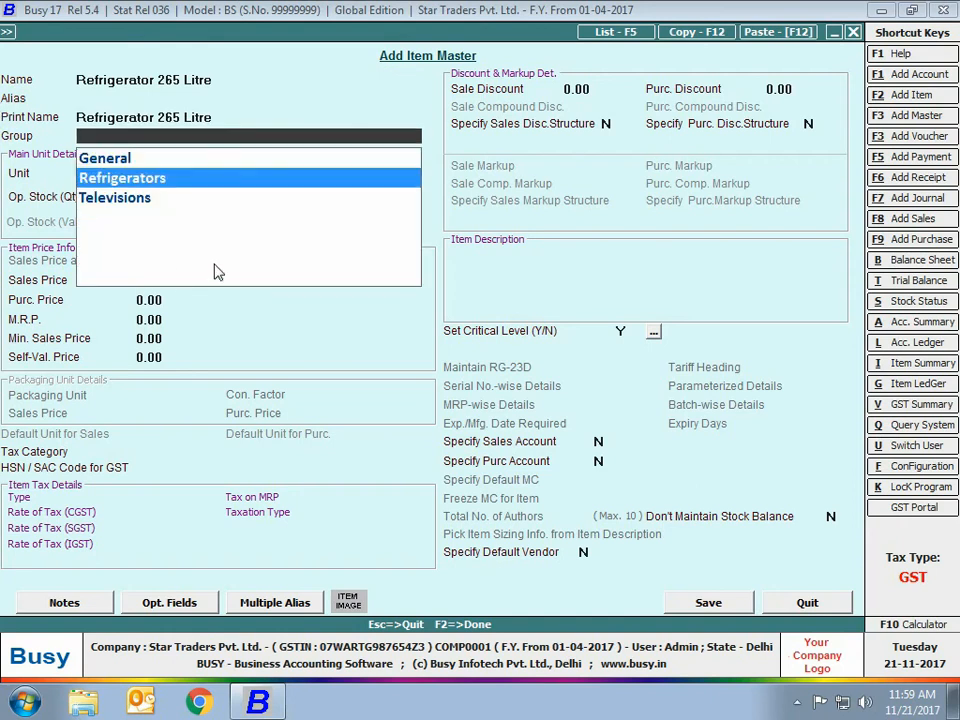
{"action": "key", "text": "Return"}
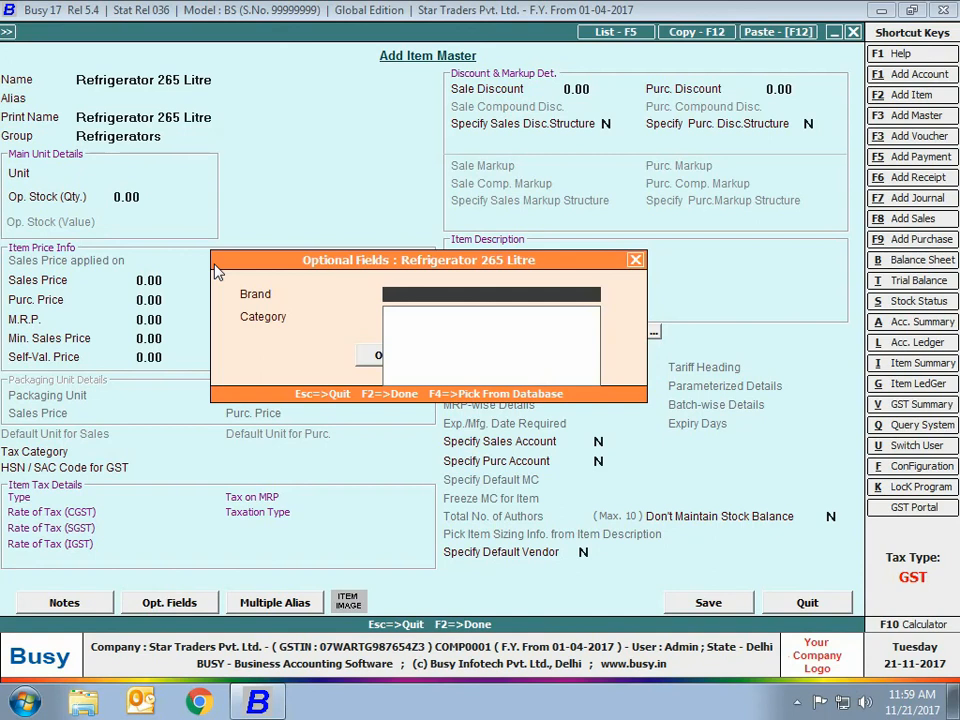
Step: Create the brand Whirlpool from the item's optional fields and assign it to the item
{"action": "key", "text": "F3"}
{"action": "type", "text": "Whirl"}
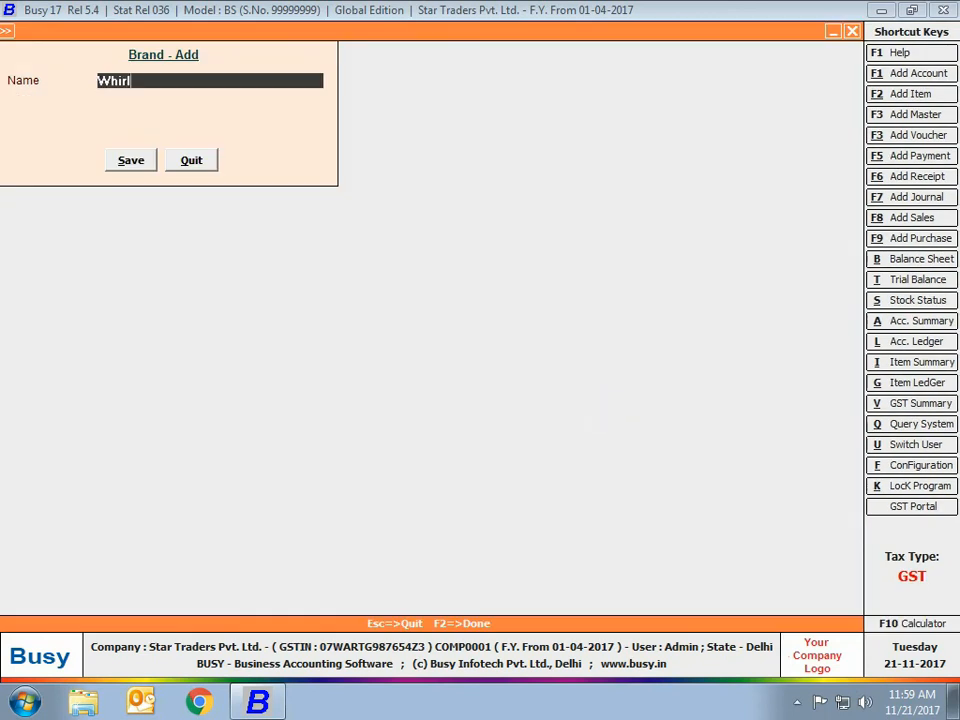
{"action": "type", "text": "pool"}
{"action": "key", "text": "F2"}
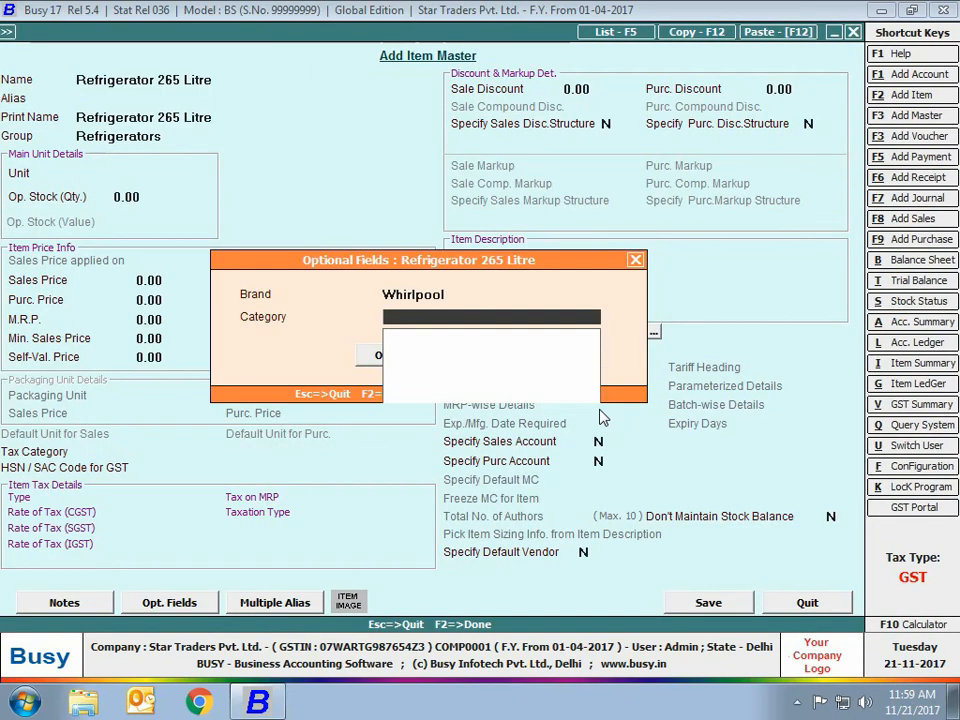
Step: Create the category Double Door, assign it to the item and accept the optional fields
{"action": "key", "text": "F3"}
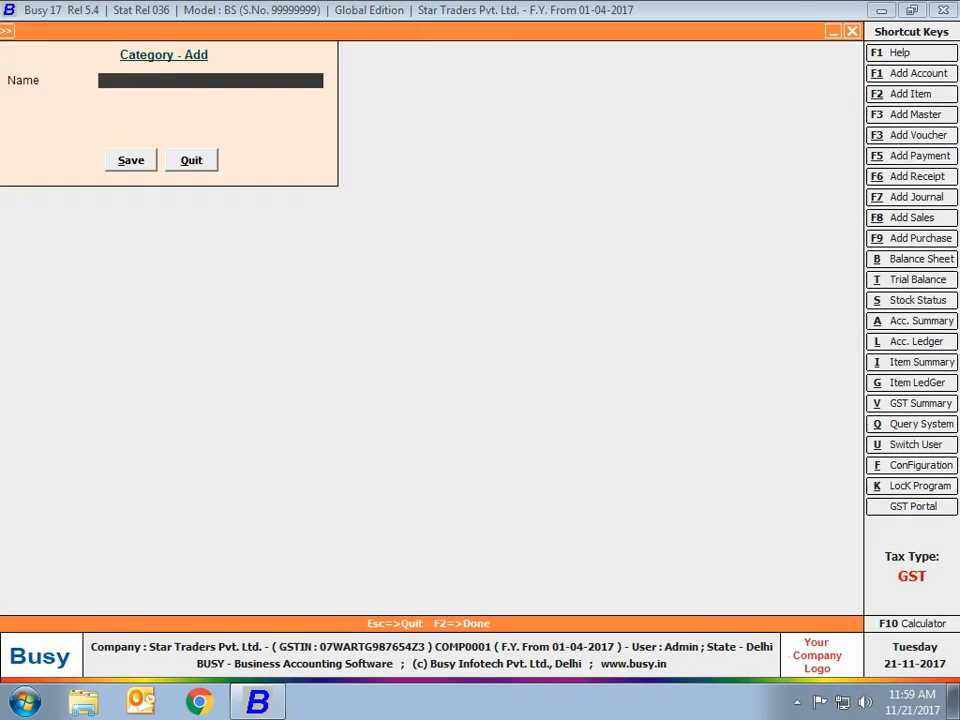
{"action": "type", "text": "Double Door"}
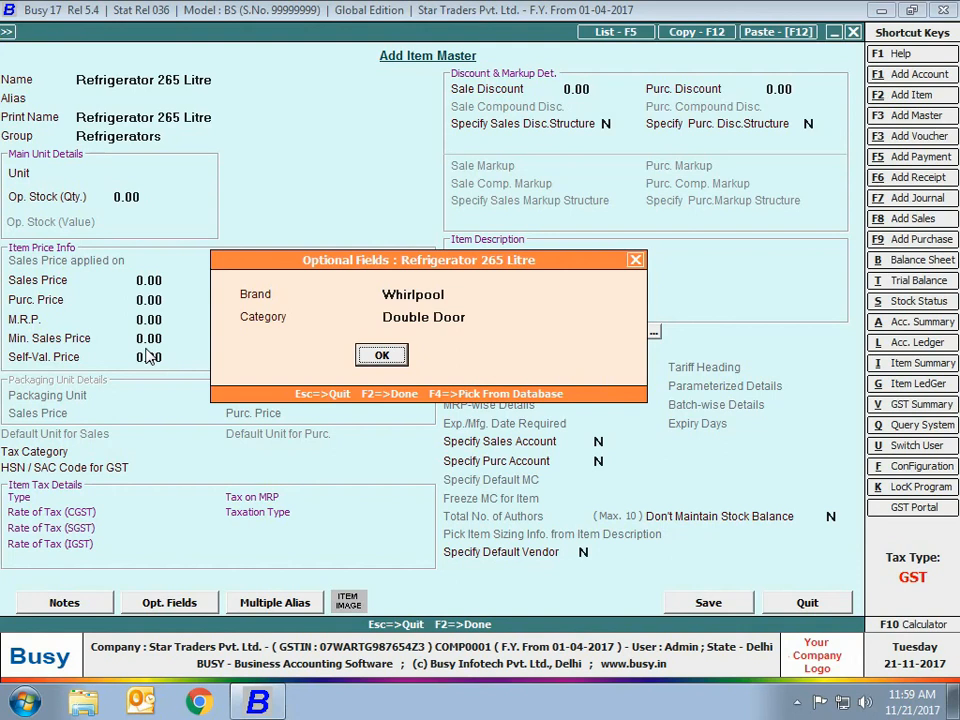
{"action": "left_click", "coordinate": [381, 356]}
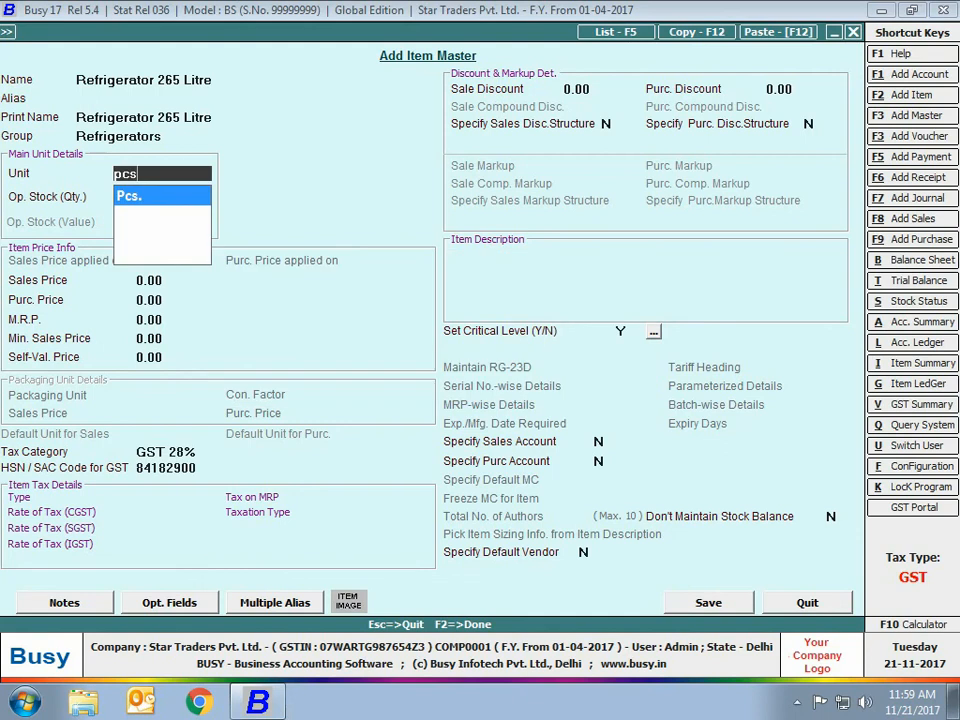
Step: Set the item's unit to Pcs. with an opening stock quantity of 10 and a value of 2,50,000
{"action": "key", "text": "Return"}
{"action": "type", "text": "10"}
{"action": "key", "text": "Return"}
{"action": "type", "text": "250000"}
{"action": "key", "text": "Return"}
Step: Set the item's sales price to 28,000, purchase price to 25,000 and M.R.P. to 30,000
{"action": "type", "text": "28000"}
{"action": "key", "text": "Return"}
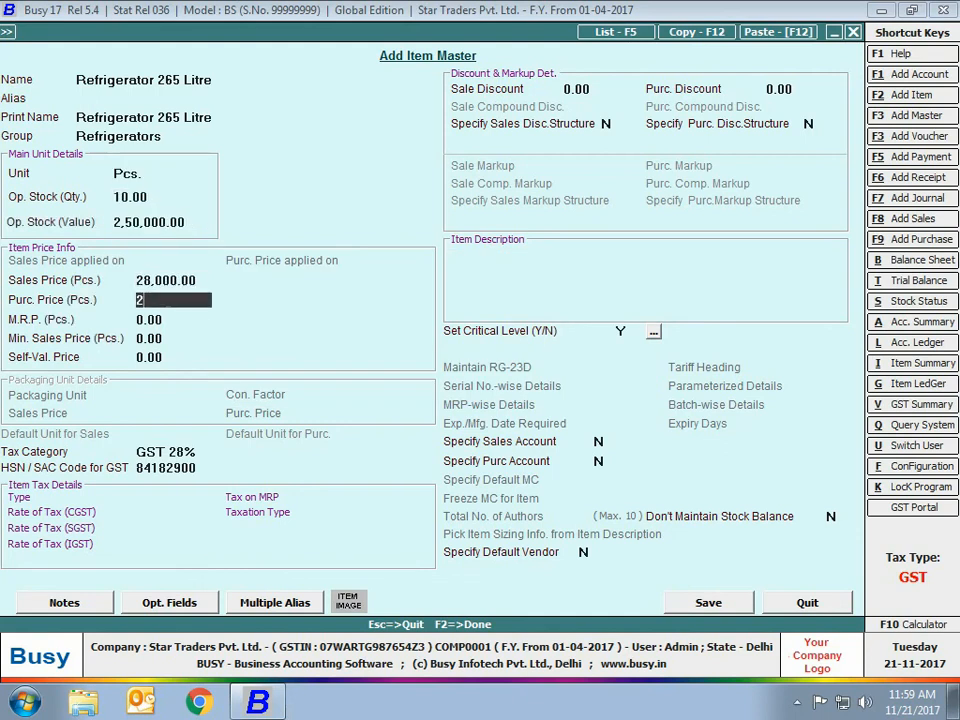
{"action": "type", "text": "25000"}
{"action": "key", "text": "Return"}
{"action": "type", "text": "30000"}
{"action": "key", "text": "Return"}
{"action": "key", "text": "Return"}
Step: Save the Refrigerator 265 Litre item and leave item entry
{"action": "left_click", "coordinate": [708, 602]}
{"action": "left_click", "coordinate": [440, 454]}
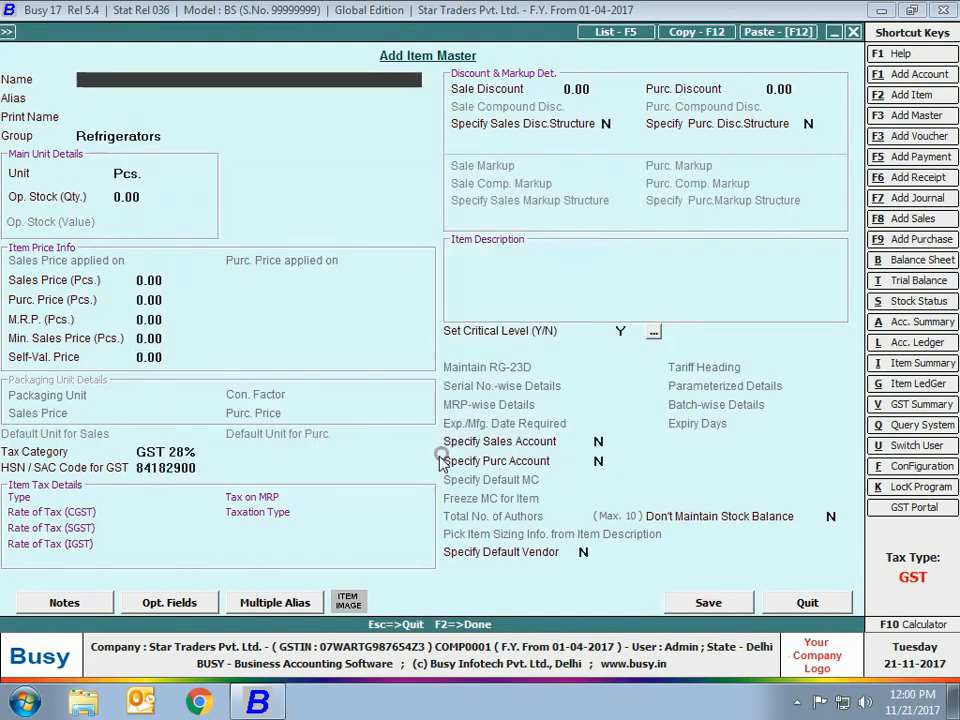
{"action": "key", "text": "Escape"}
{"action": "key", "text": "Escape"}
{"action": "key", "text": "Escape"}
Step: Start a sales voucher dated 01-07-2017 with sale type L/GST-28%, party Arshia Enterprises and material centre Main Store
{"action": "left_click", "coordinate": [220, 30]}
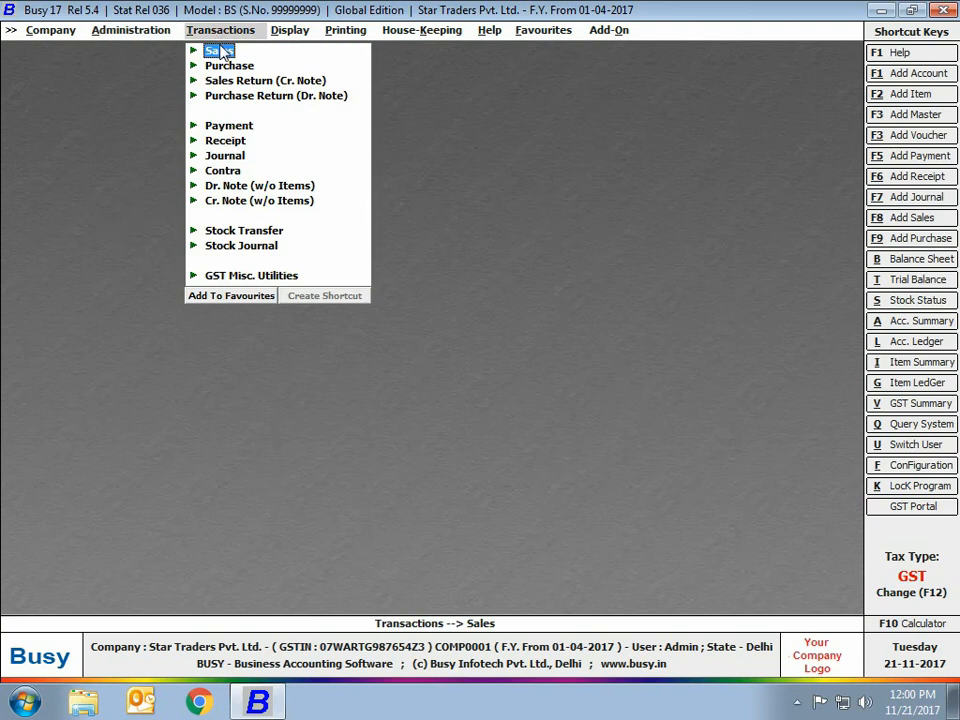
{"action": "left_click", "coordinate": [219, 50]}
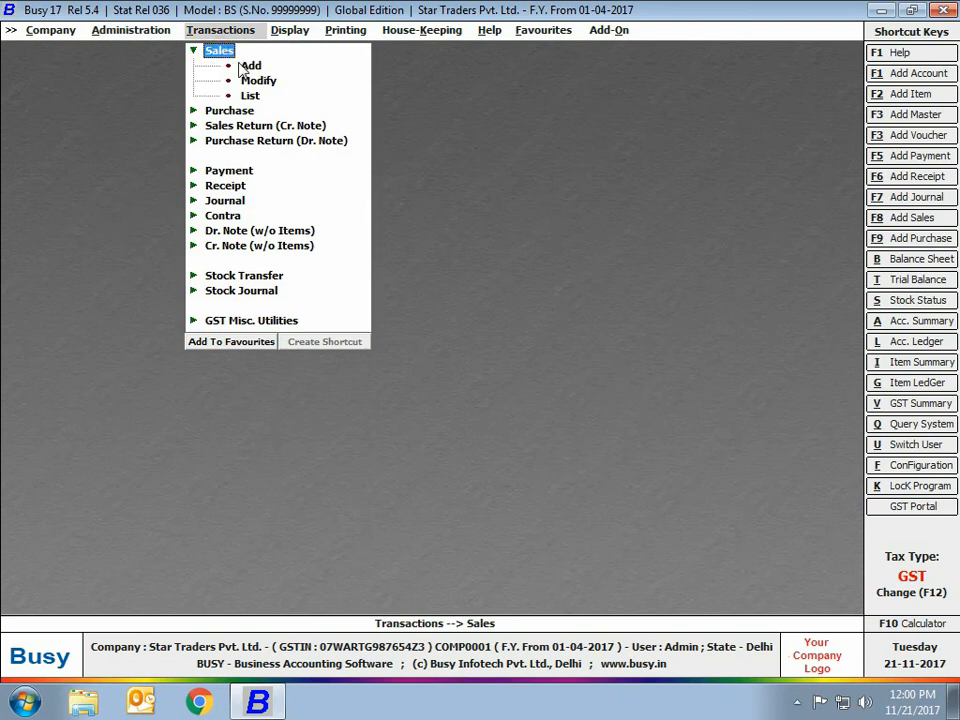
{"action": "left_click", "coordinate": [247, 66]}
{"action": "key", "text": "Return"}
{"action": "key", "text": "Return"}
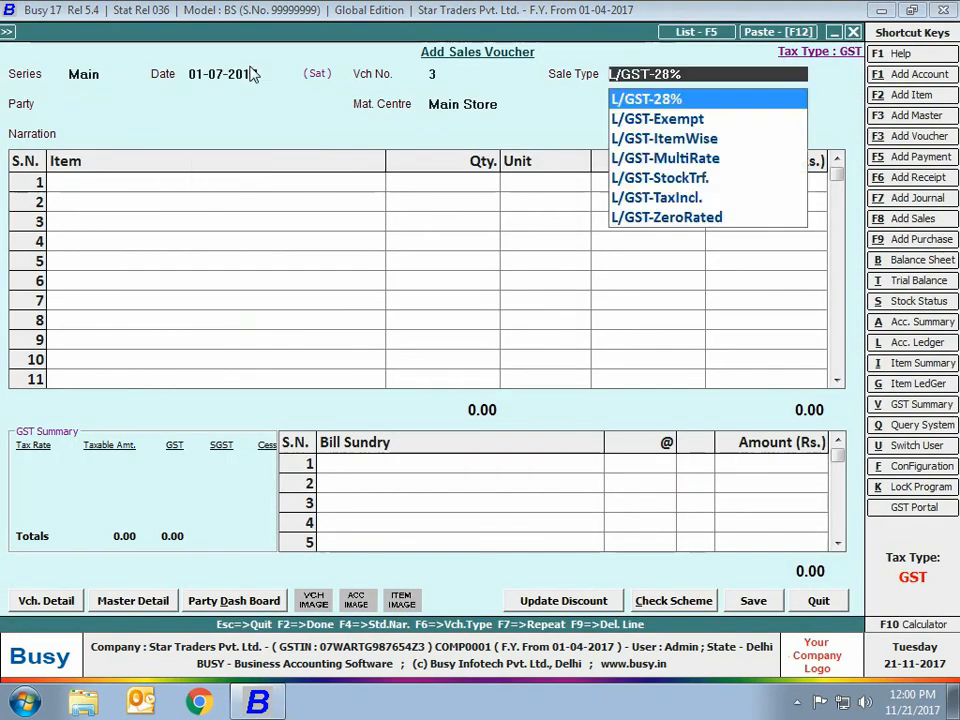
{"action": "key", "text": "Return"}
{"action": "key", "text": "Return"}
{"action": "key", "text": "Return"}
{"action": "key", "text": "Return"}
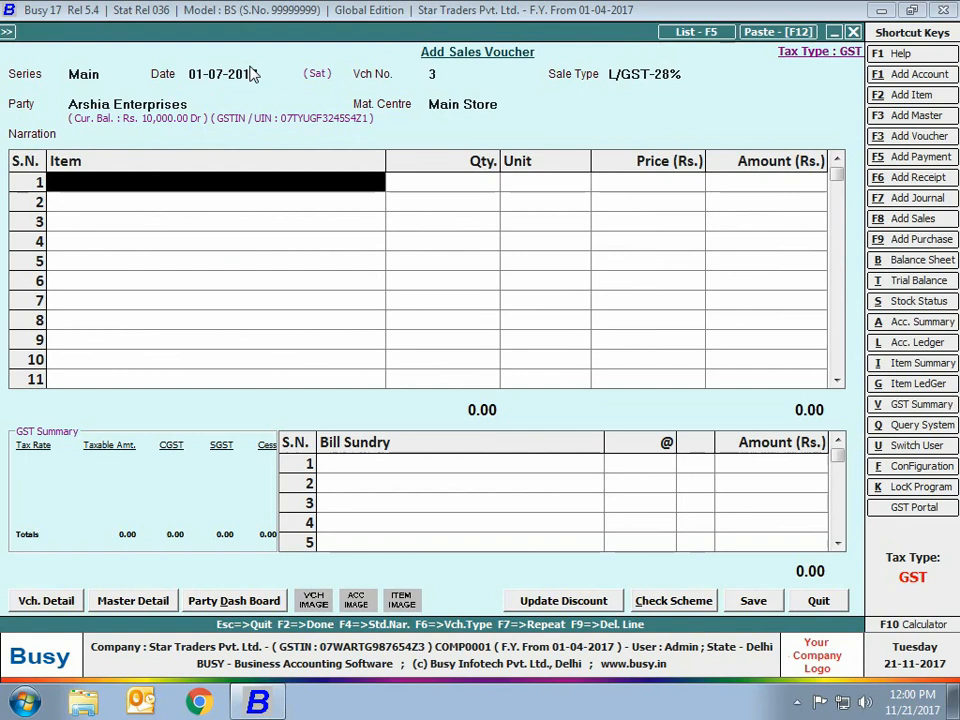
Step: Add 5 Pcs. of Refrigerator 265 Litre at a price of 28,000 to the sales voucher
{"action": "type", "text": "r"}
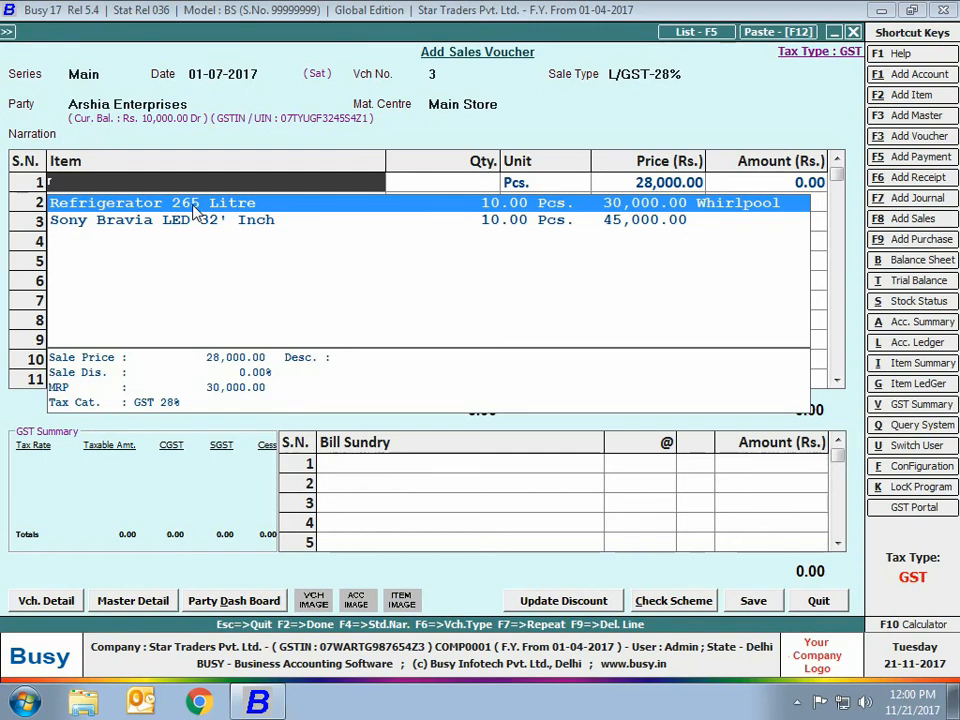
{"action": "key", "text": "Return"}
{"action": "type", "text": "5"}
{"action": "key", "text": "Return"}
{"action": "key", "text": "Return"}
{"action": "key", "text": "Return"}
{"action": "key", "text": "Return"}
{"action": "key", "text": "Return"}
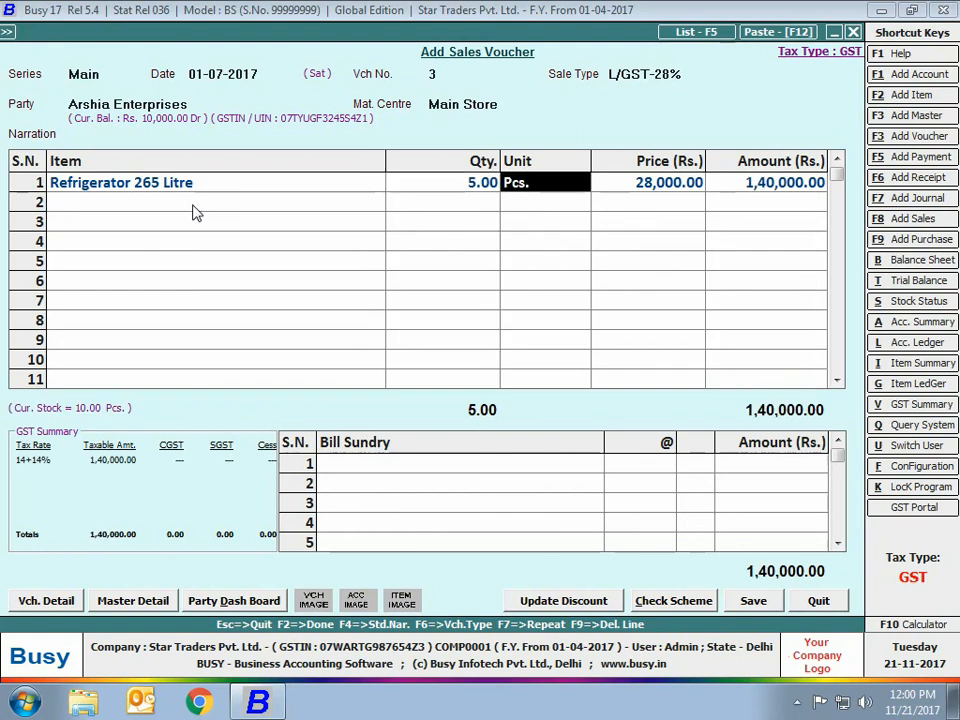
Step: Add CGST and SGST as bill sundries on the sales voucher, with CGST at 14%
{"action": "type", "text": "cgs"}
{"action": "key", "text": "Return"}
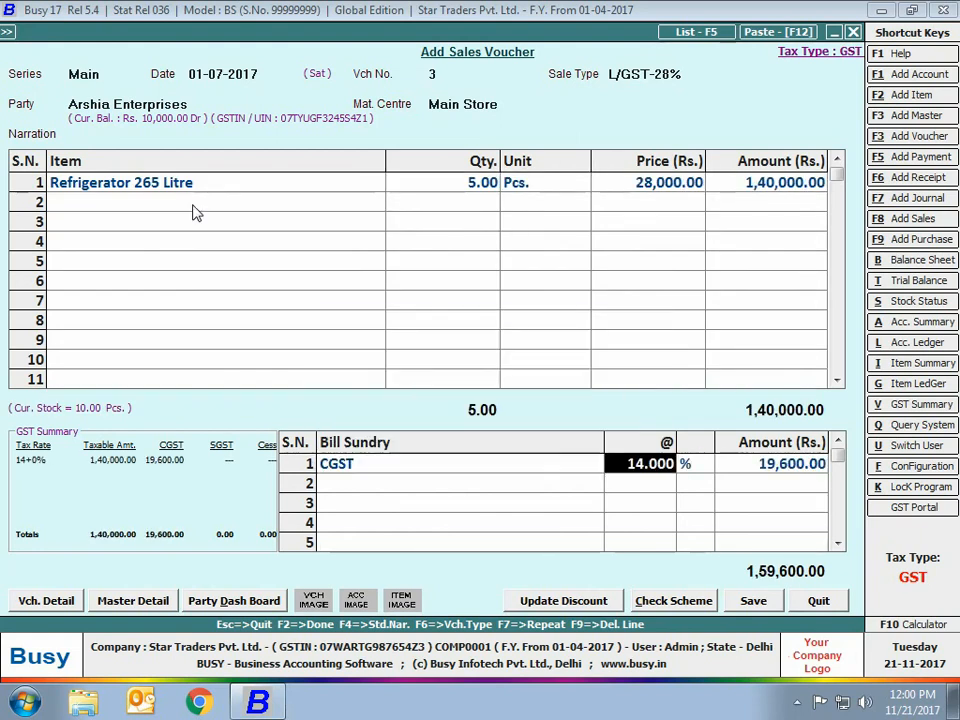
{"action": "key", "text": "Return"}
{"action": "key", "text": "Return"}
{"action": "type", "text": "sg"}
{"action": "key", "text": "Return"}
{"action": "key", "text": "Return"}
Step: Save the sales voucher, accepting new reference 3 in the bill-by-bill adjustment, and leave voucher entry
{"action": "key", "text": "Return"}
{"action": "key", "text": "Return"}
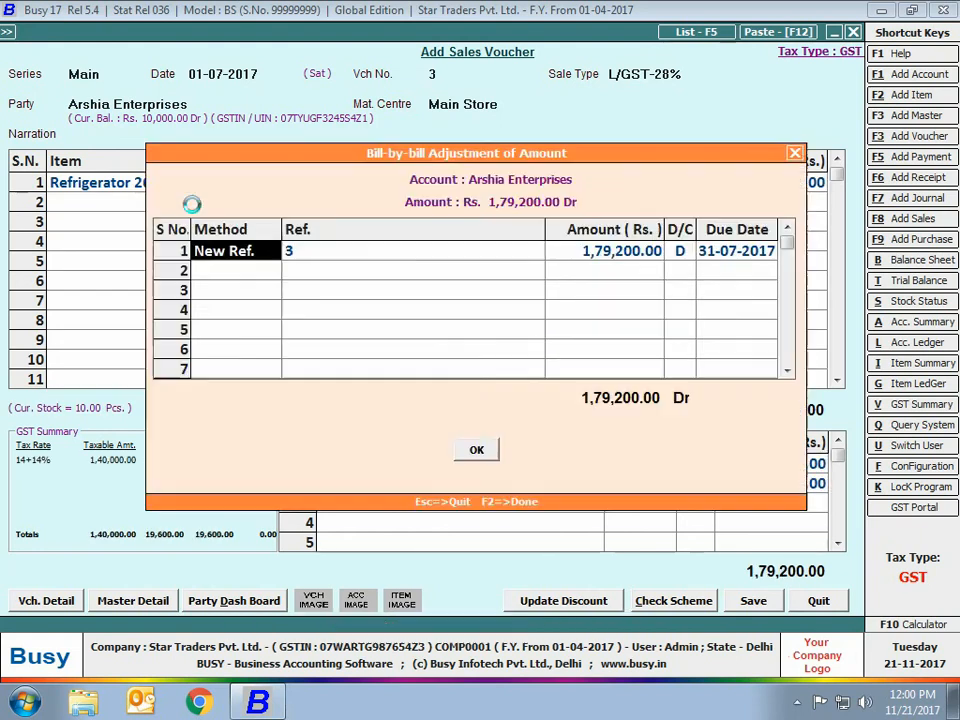
{"action": "key", "text": "Return"}
{"action": "key", "text": "Return"}
{"action": "key", "text": "Escape"}
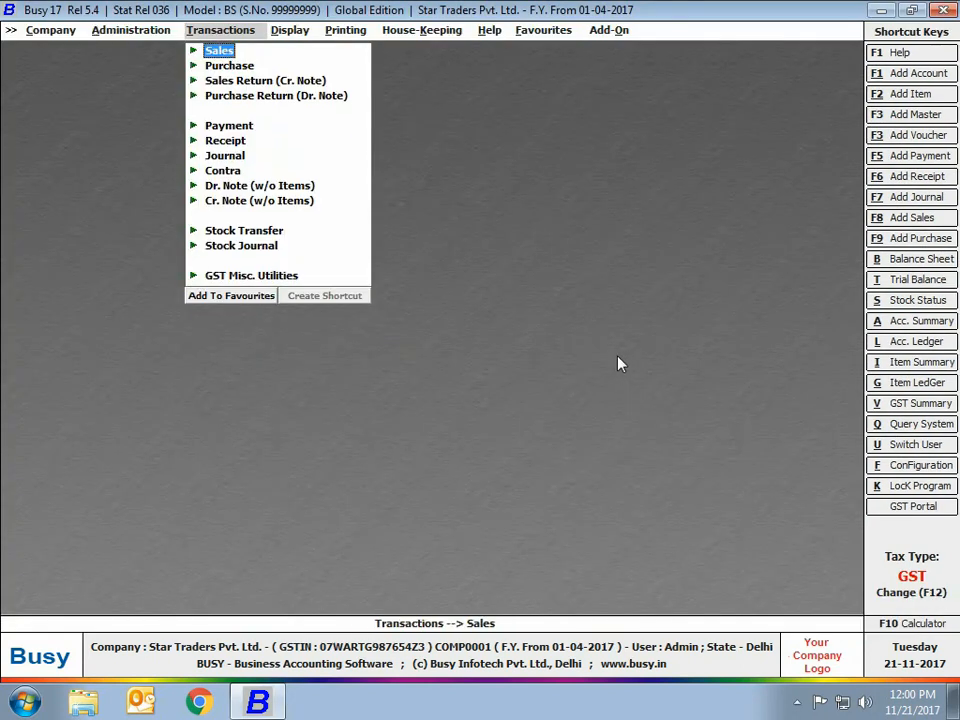
Step: Open the options for the detailed alphabetical closing stock report, covering all items and all material centres
{"action": "left_click", "coordinate": [300, 30]}
{"action": "left_click", "coordinate": [345, 187]}
{"action": "left_click", "coordinate": [352, 216]}
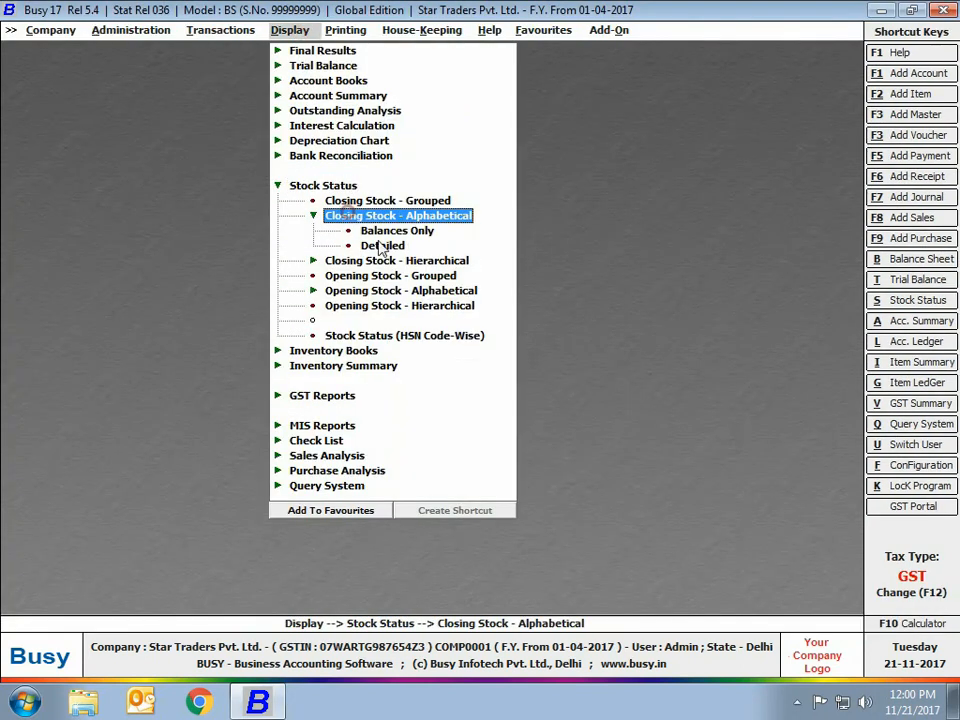
{"action": "left_click", "coordinate": [382, 245]}
{"action": "left_click", "coordinate": [369, 375]}
{"action": "left_click", "coordinate": [382, 403]}
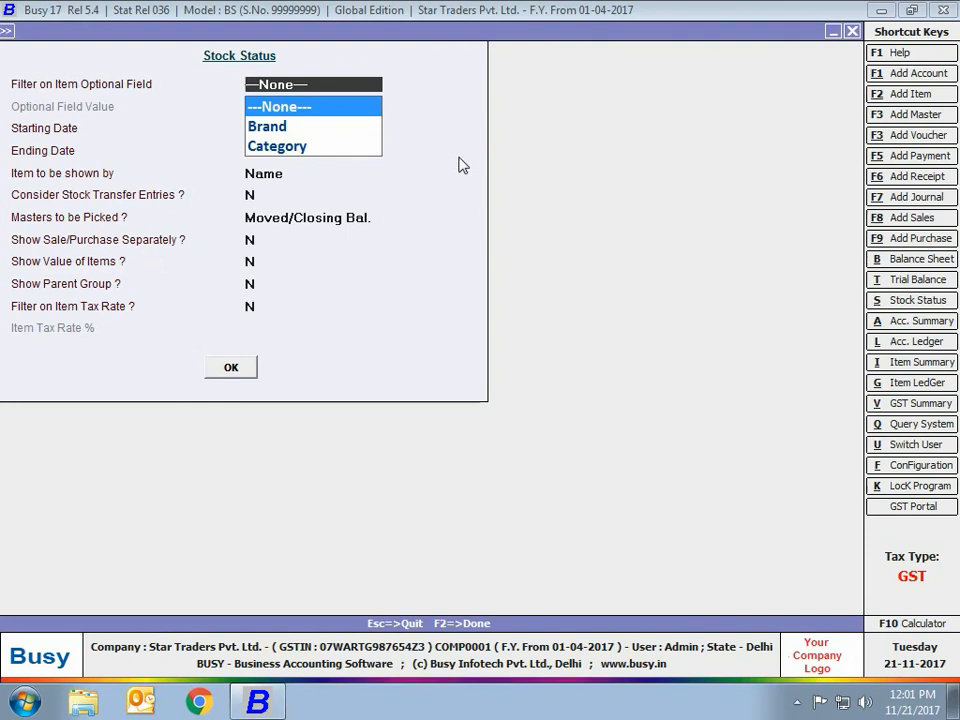
Step: Show the stock status report filtered on the optional field Brand with the value Whirlpool
{"action": "key", "text": "Down"}
{"action": "key", "text": "Down"}
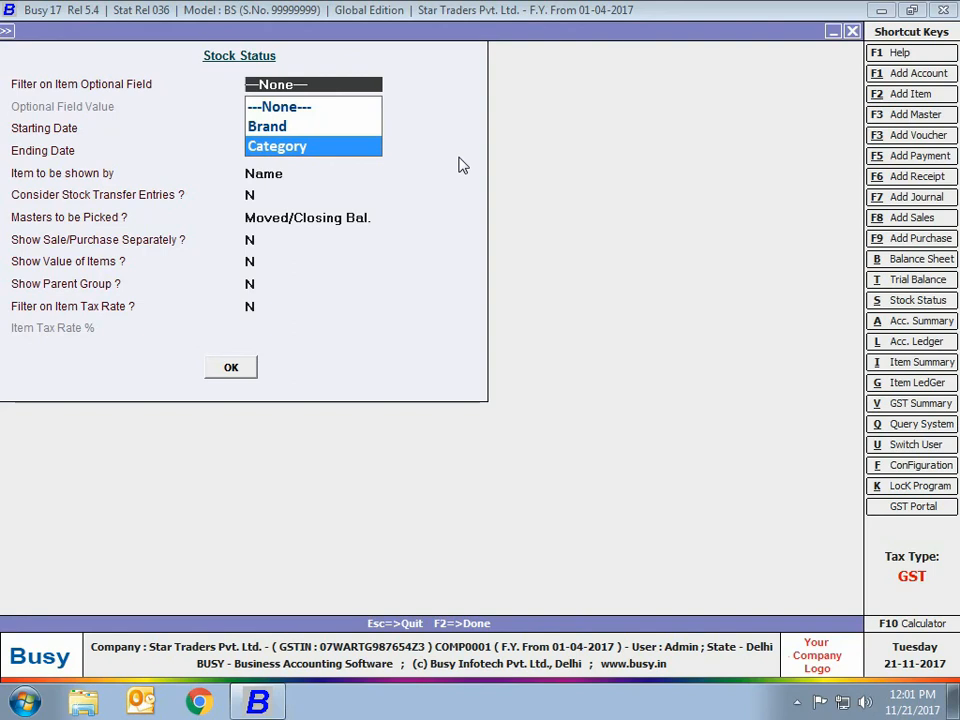
{"action": "key", "text": "Up"}
{"action": "key", "text": "Return"}
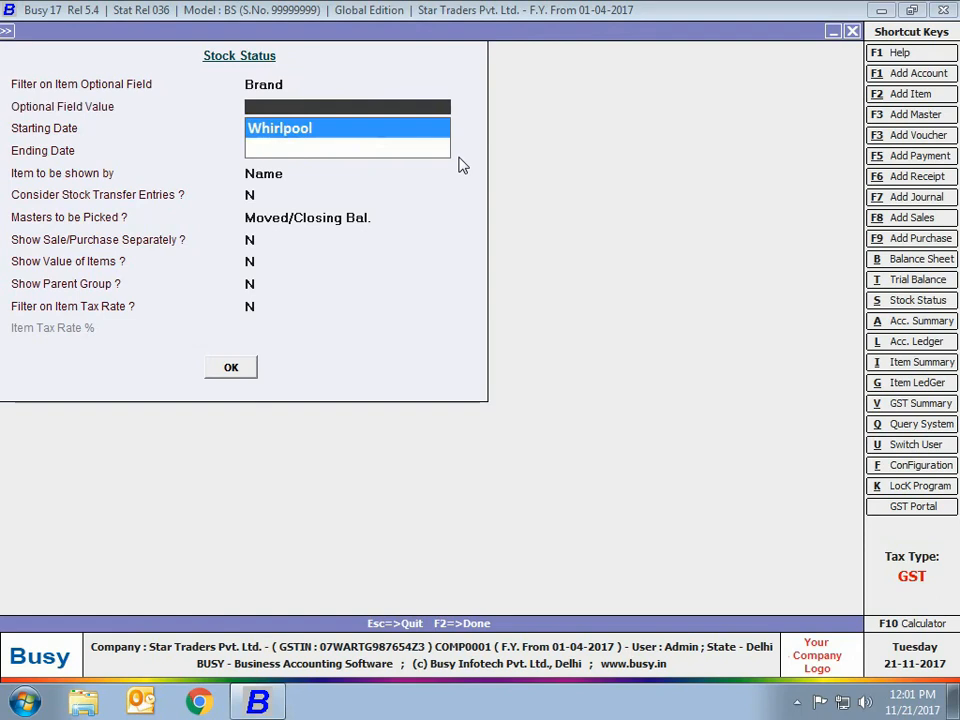
{"action": "key", "text": "Return"}
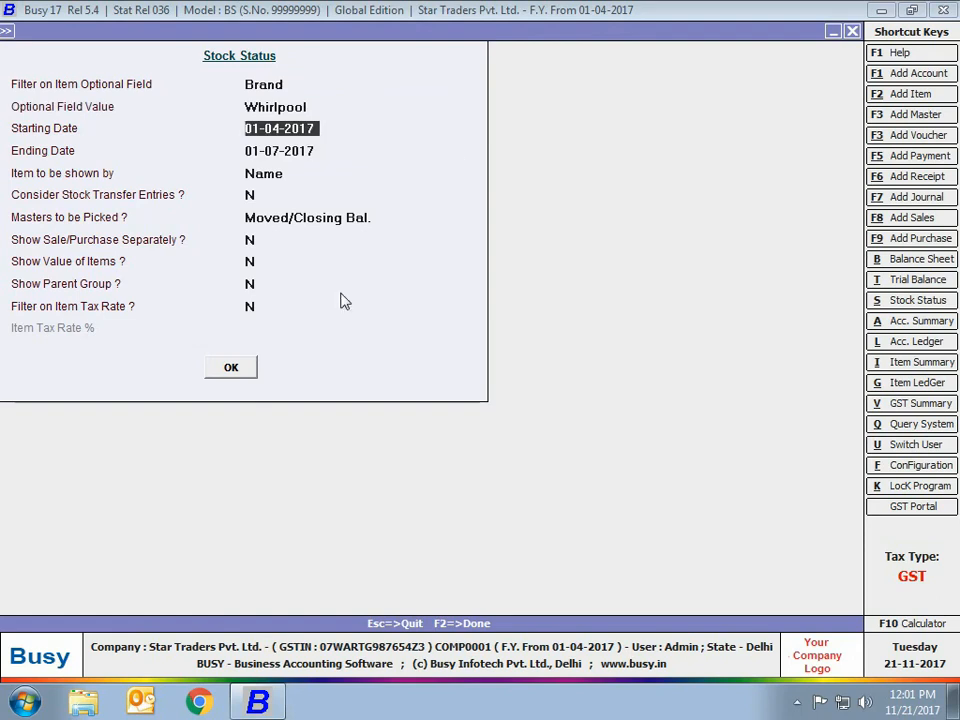
{"action": "left_click", "coordinate": [240, 366]}
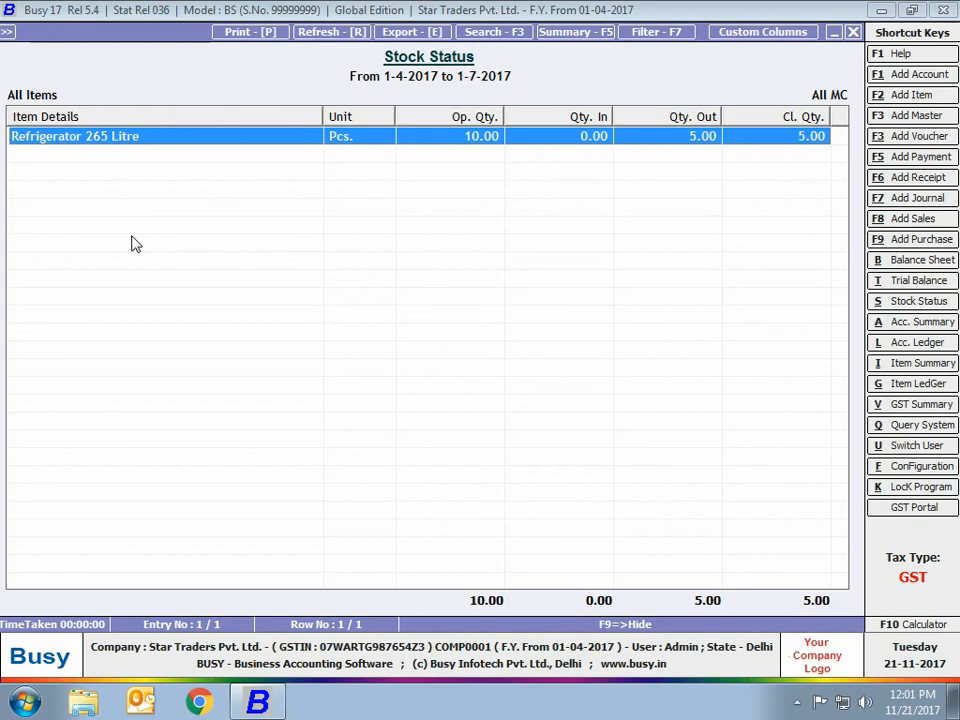
Step: Show the stock status report again filtered on Category with the value Double Door, and close it
{"action": "key", "text": "Escape"}
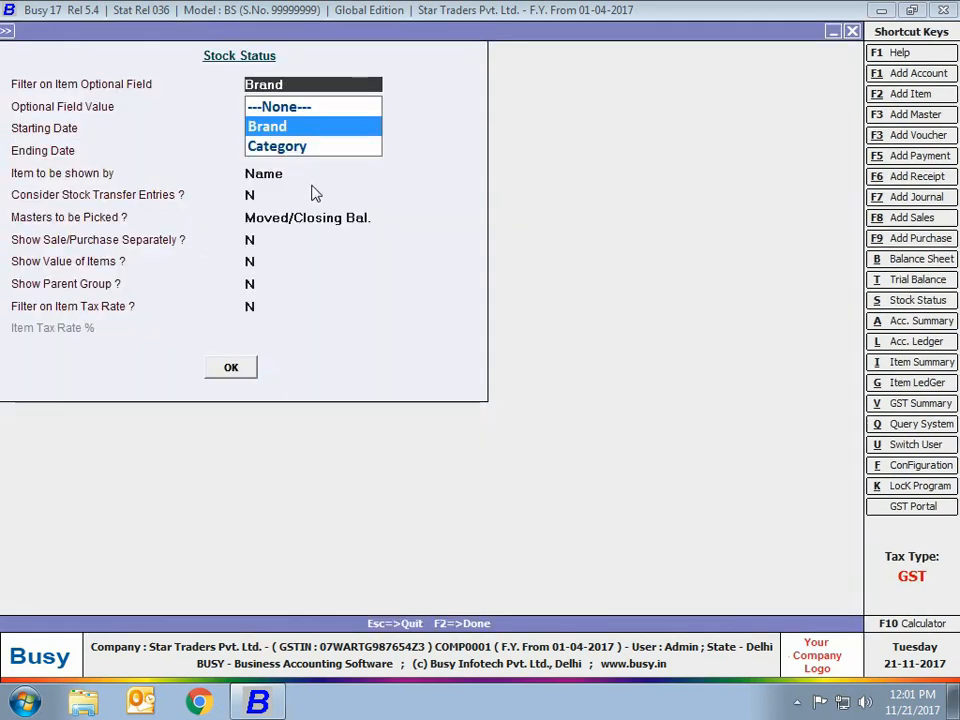
{"action": "left_click", "coordinate": [286, 150]}
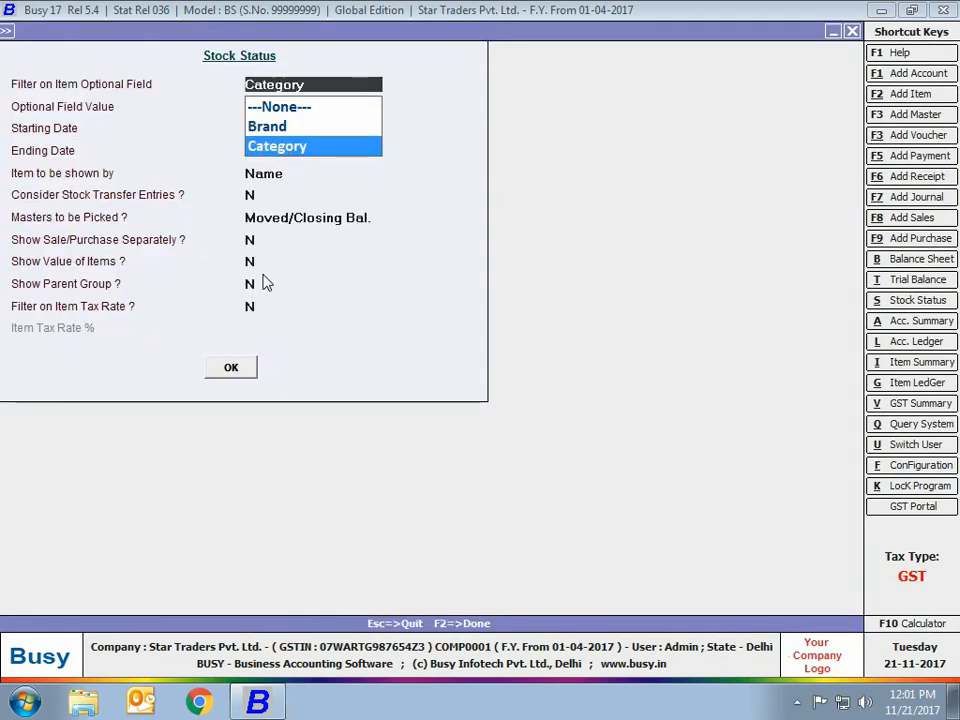
{"action": "key", "text": "Return"}
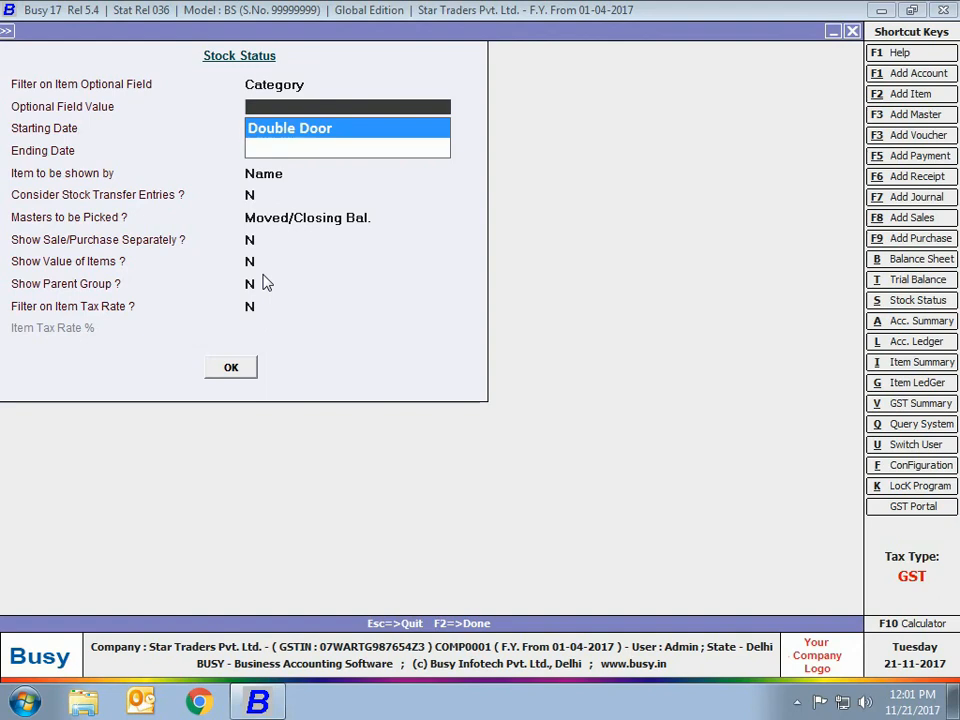
{"action": "type", "text": "Double Door"}
{"action": "key", "text": "Return"}
{"action": "left_click", "coordinate": [238, 372]}
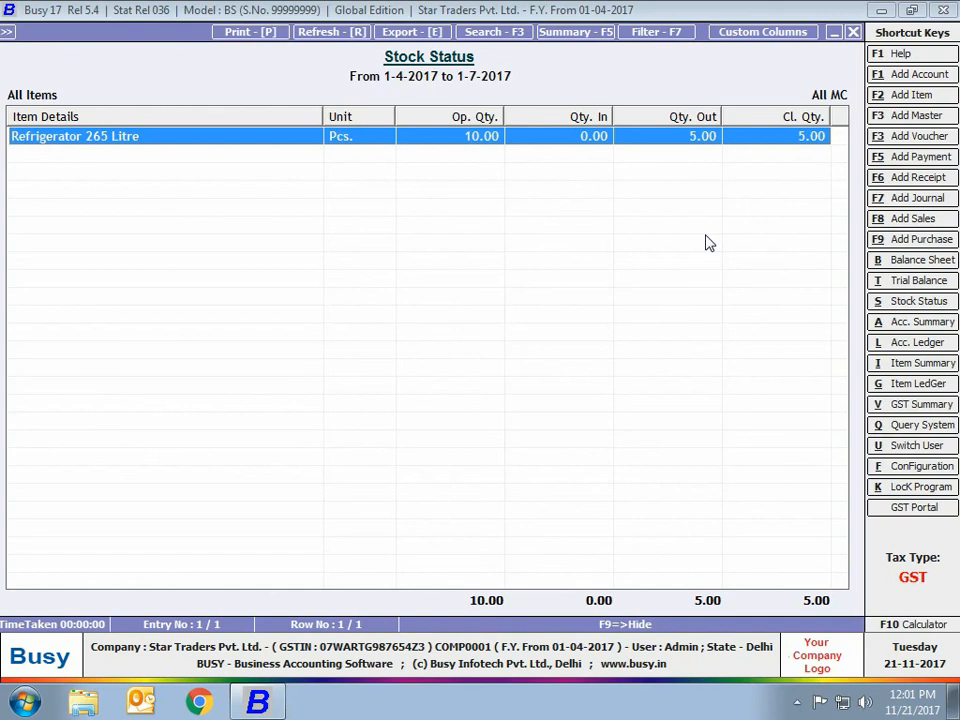
{"action": "key", "text": "Escape"}
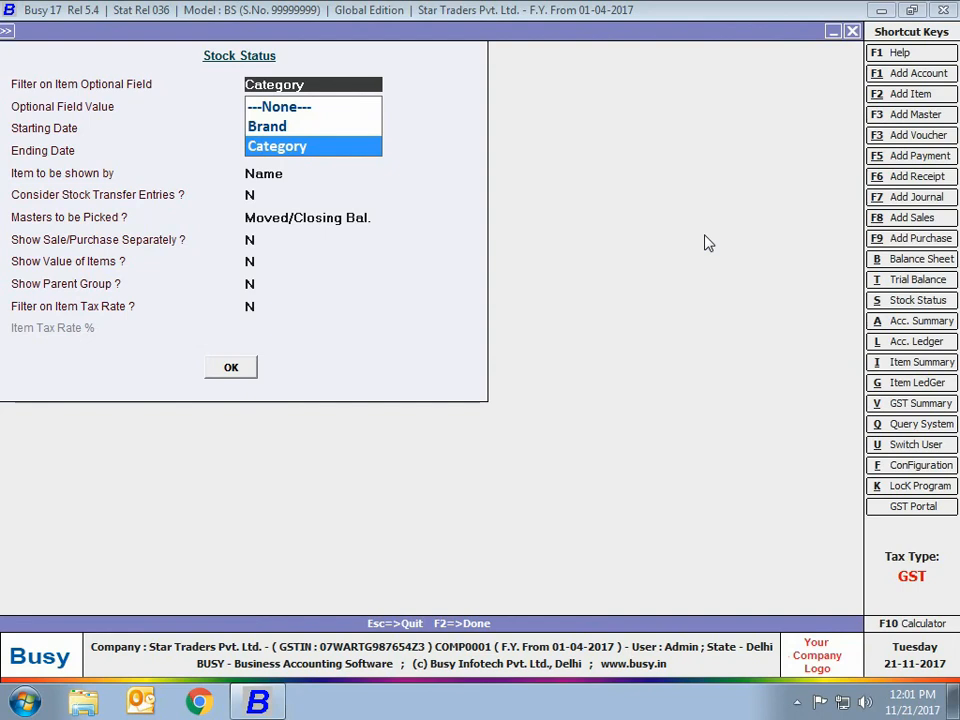
{"action": "key", "text": "Escape"}
{"action": "key", "text": "Escape"}
{"action": "key", "text": "Escape"}
{"action": "key", "text": "Escape"}
{"action": "key", "text": "Escape"}
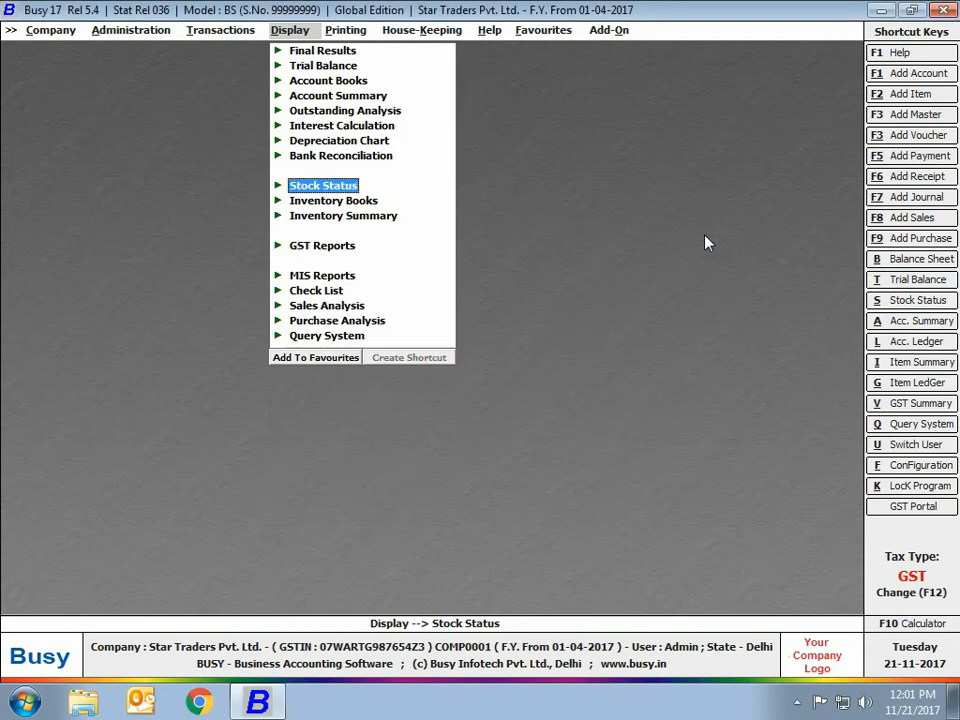